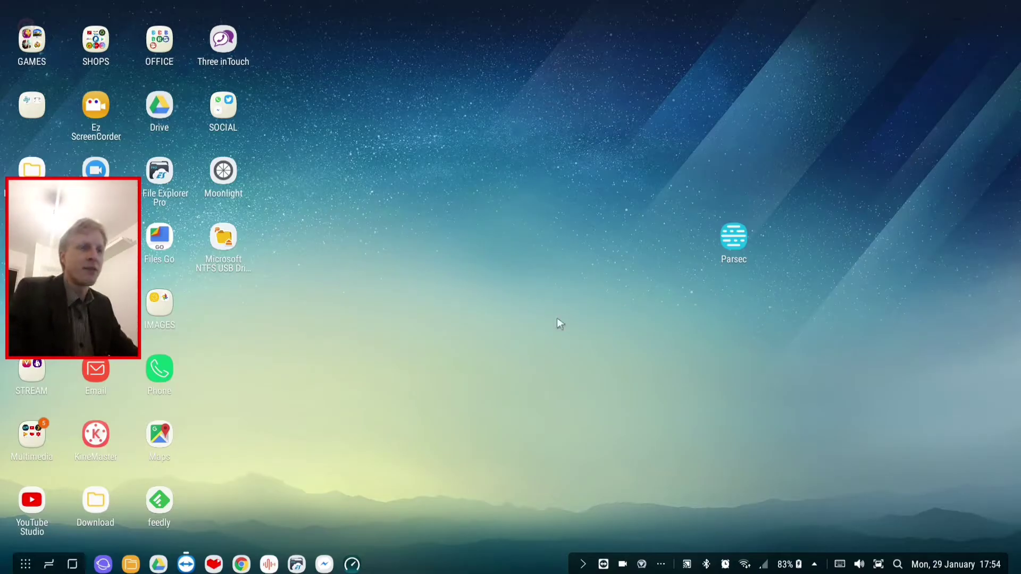
Connect to the PC and open Parsec's Downloads page from a 'parsec gaming download' search.
click(185, 565)
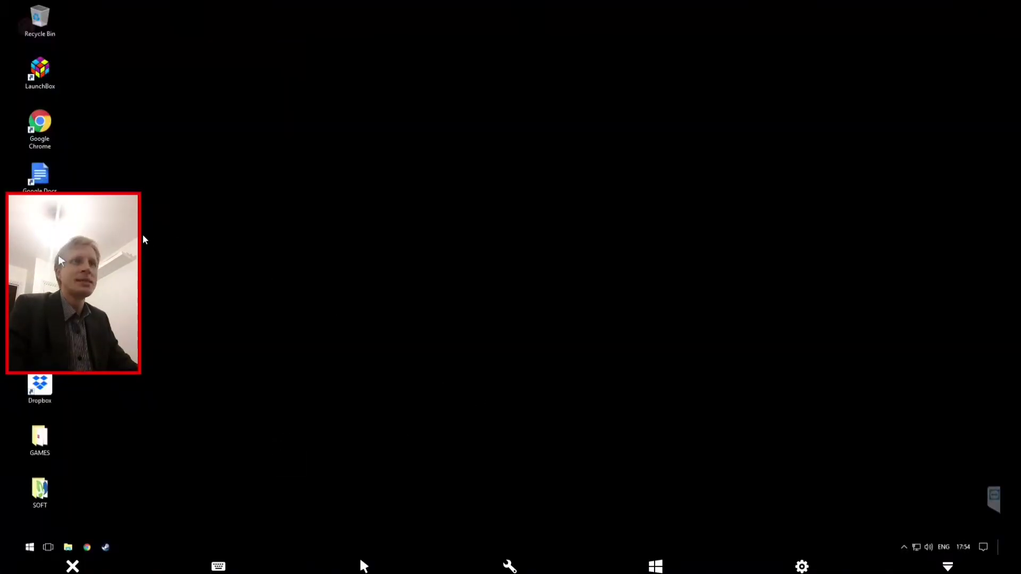
drag(60, 259, 137, 133)
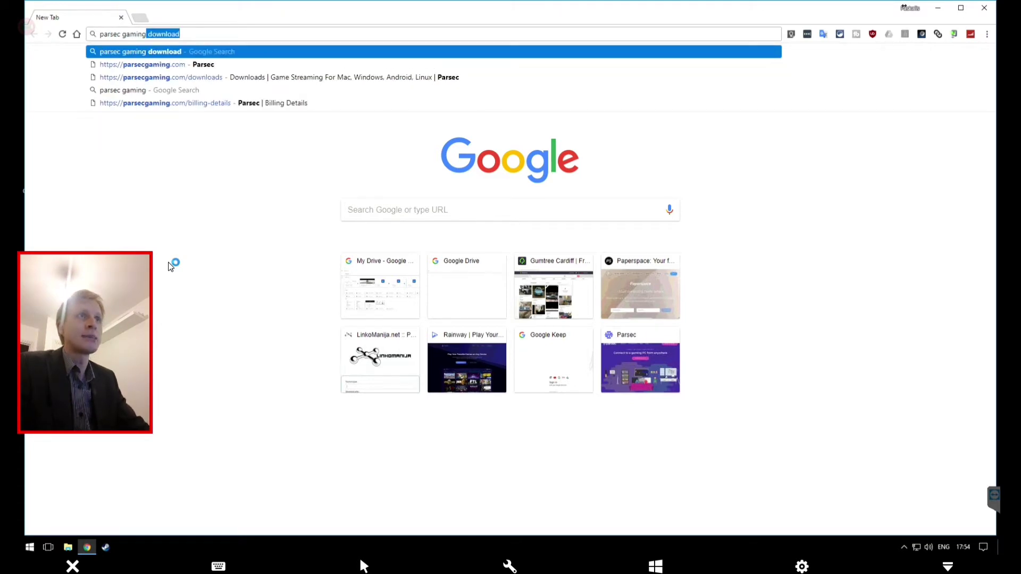
key(Return)
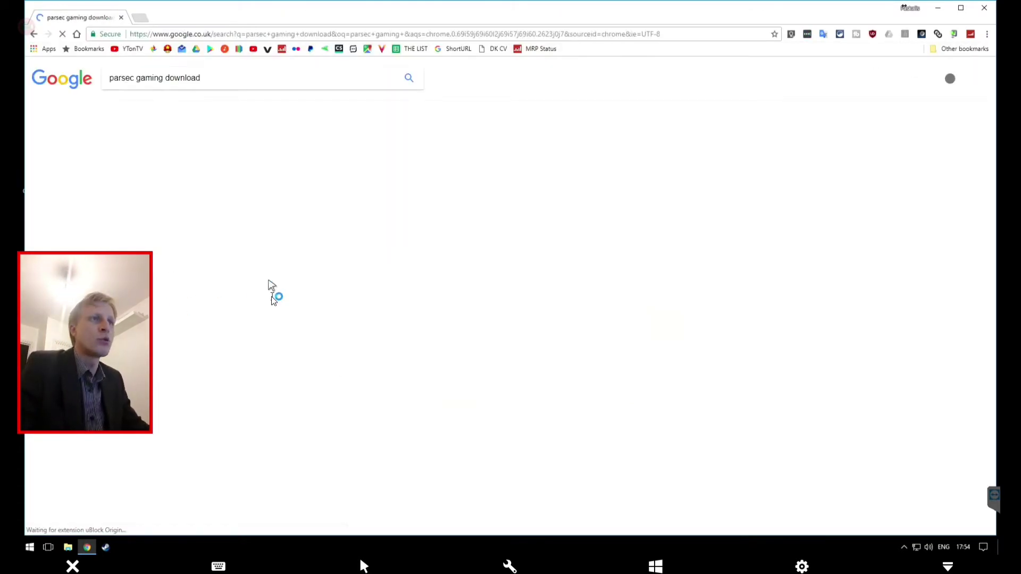
click(220, 156)
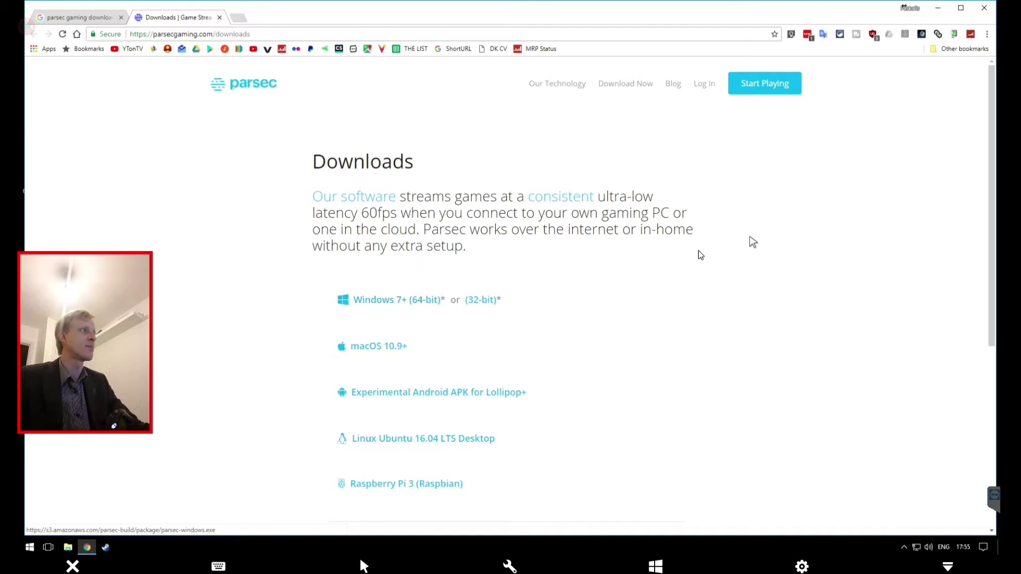
Minimise Chrome, launch Parsec from a Start-menu search, and bring its window up from the tray.
click(971, 10)
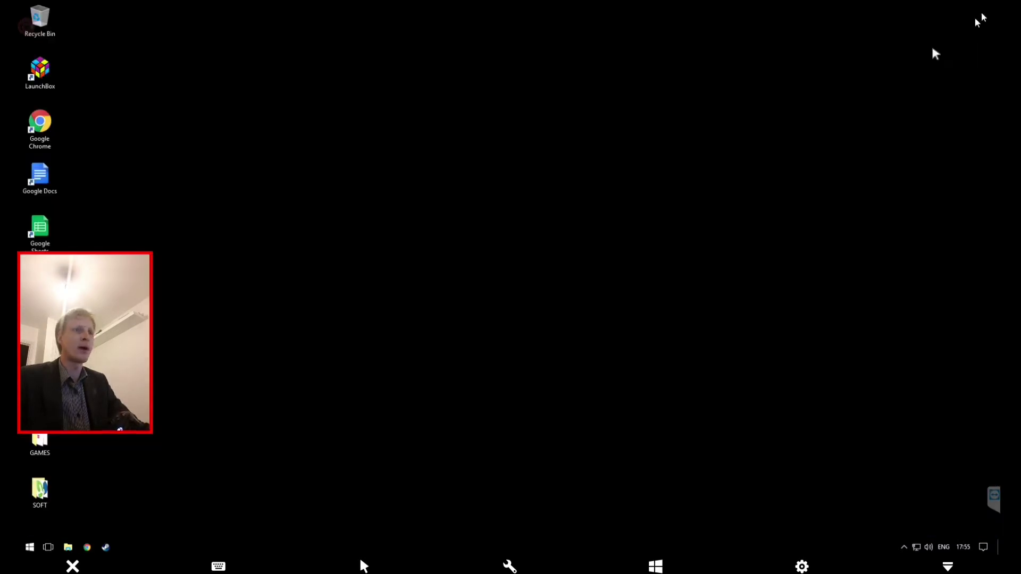
drag(98, 378, 403, 369)
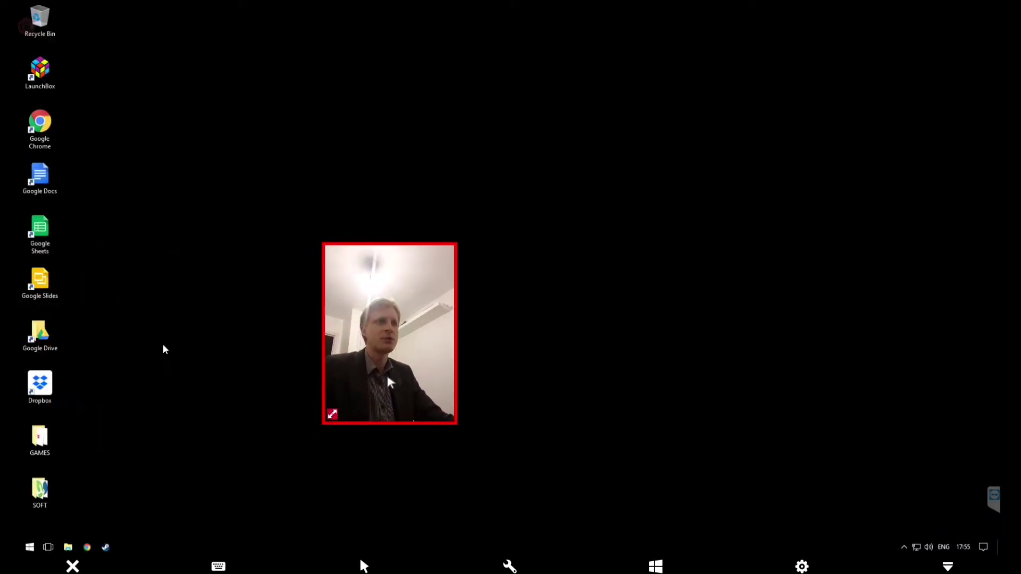
click(31, 547)
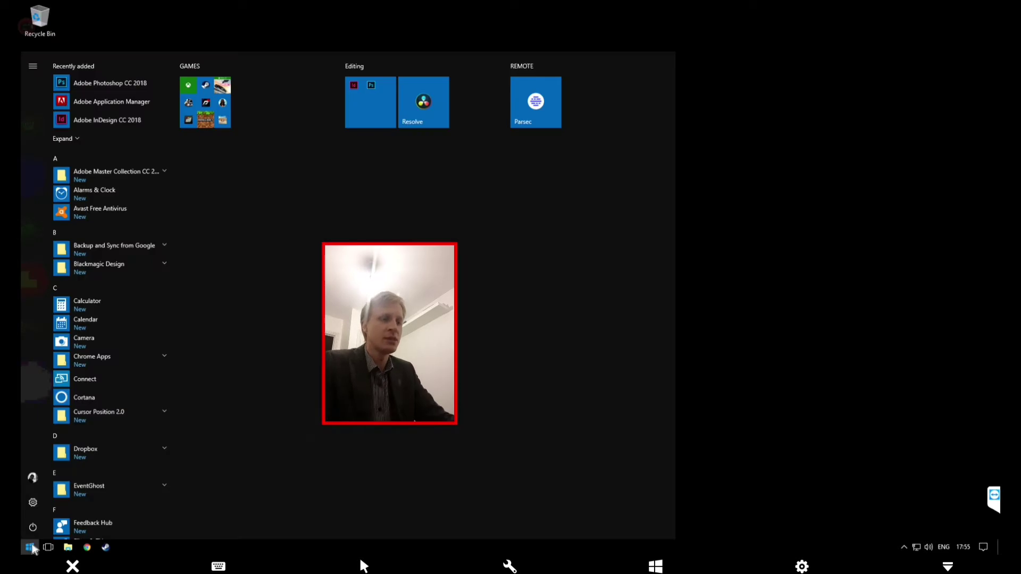
text(parsec)
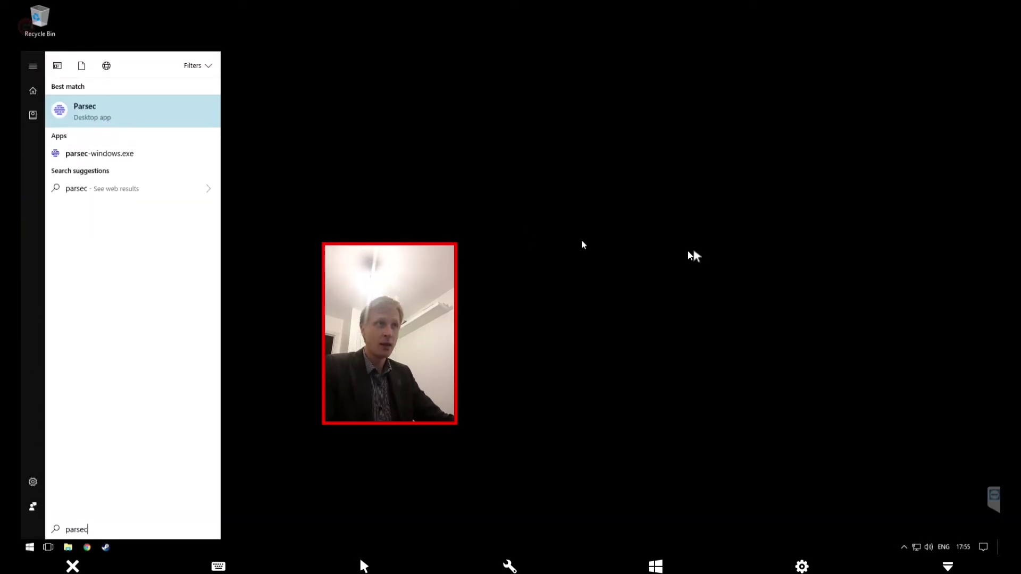
key(Return)
click(904, 547)
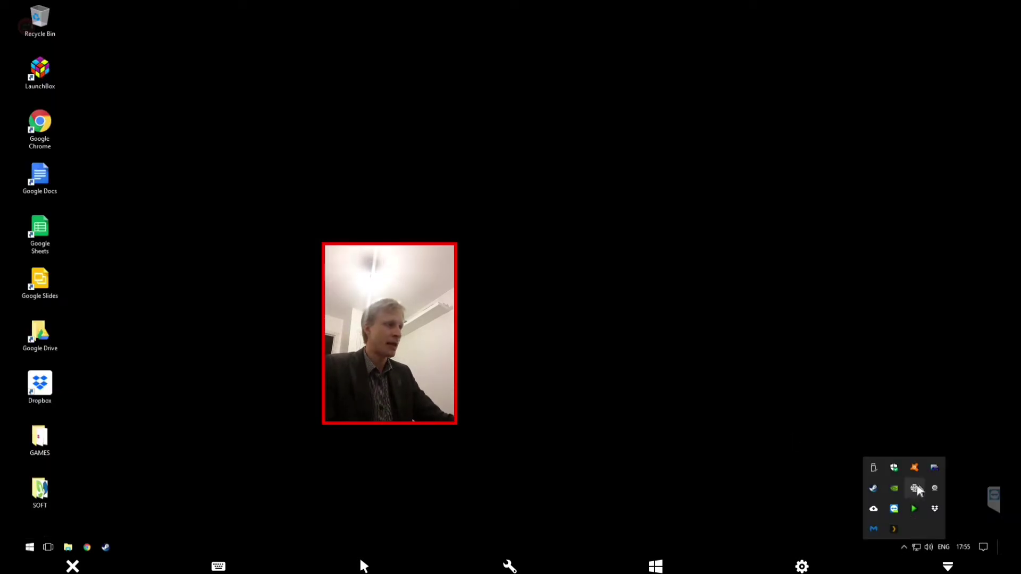
click(916, 490)
drag(383, 331, 116, 334)
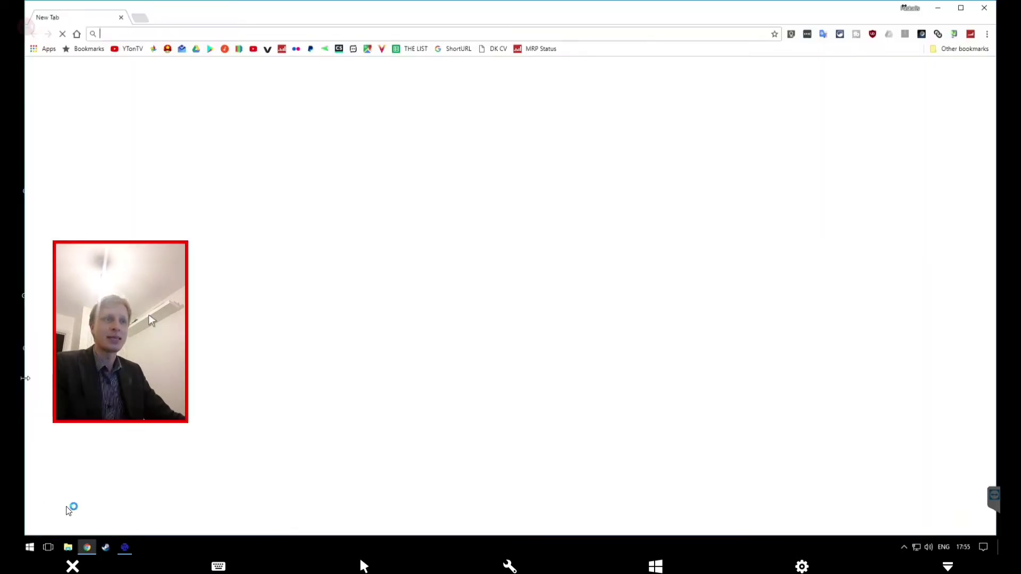
text(parsec)
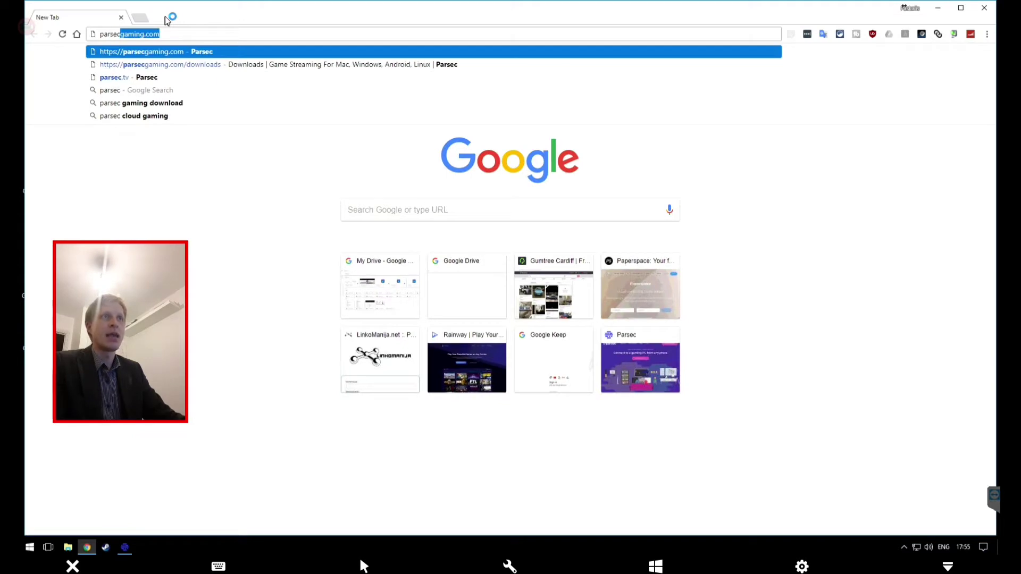
Search 'parsec gaming download' in a new tab and open the Parsec Downloads page.
key(Down)
key(Down)
key(Down)
key(Return)
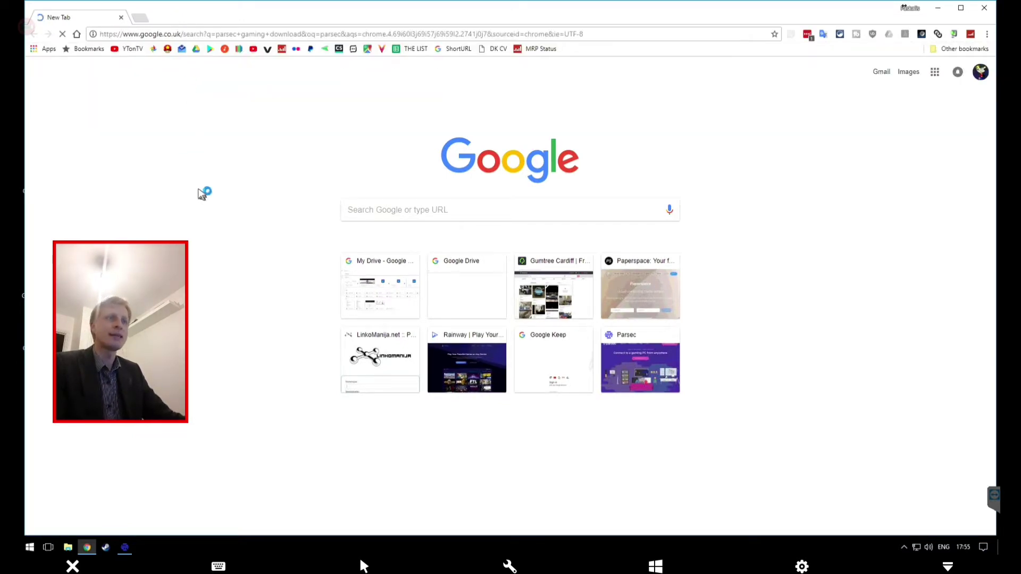
click(202, 158)
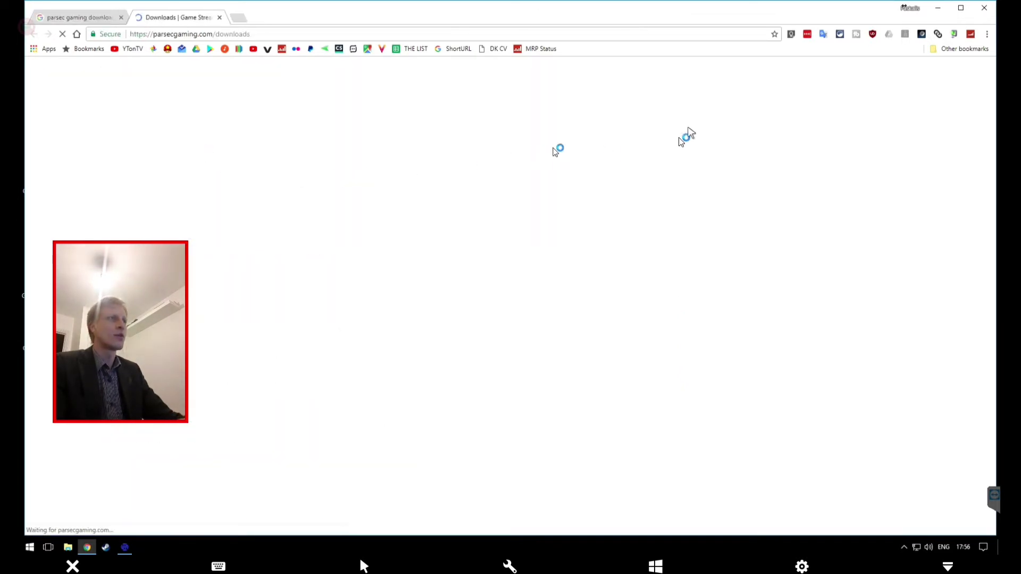
Visit the Parsec sign-up page via Start Playing, then close the tabs and browser.
click(769, 85)
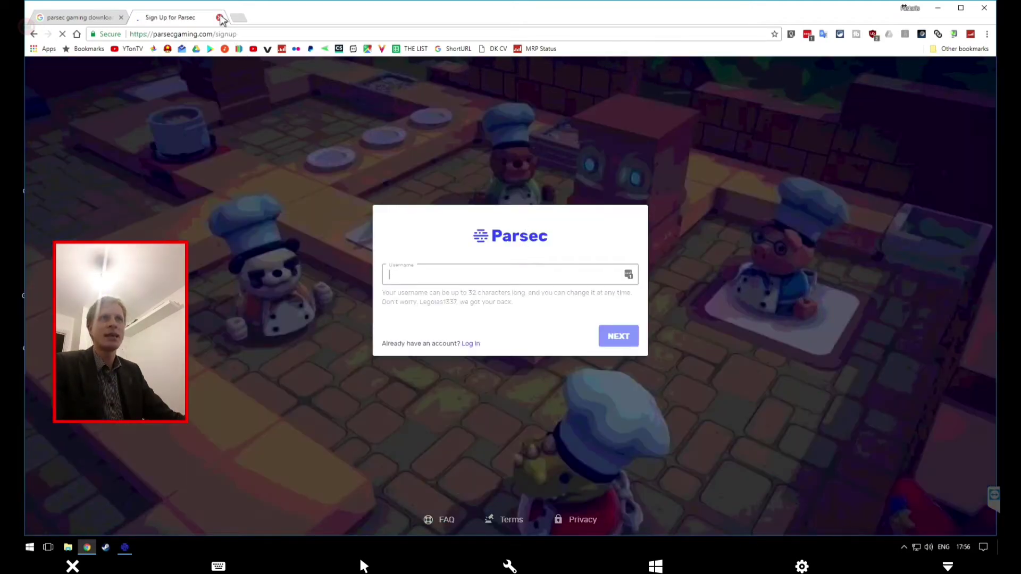
click(222, 17)
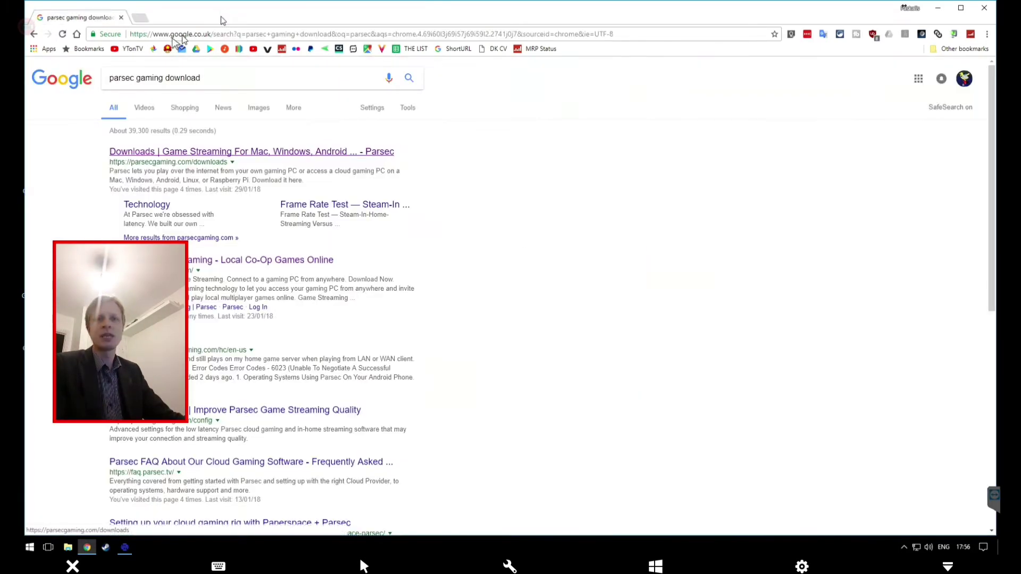
click(121, 17)
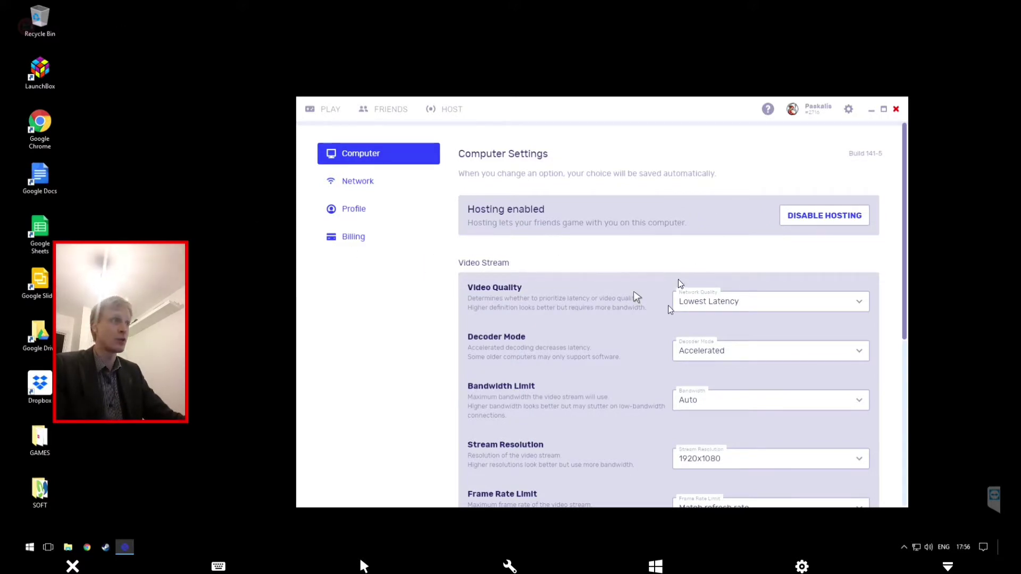
Review the computers list and the hosting-enabled Computer Settings, then close the Parsec window.
click(323, 109)
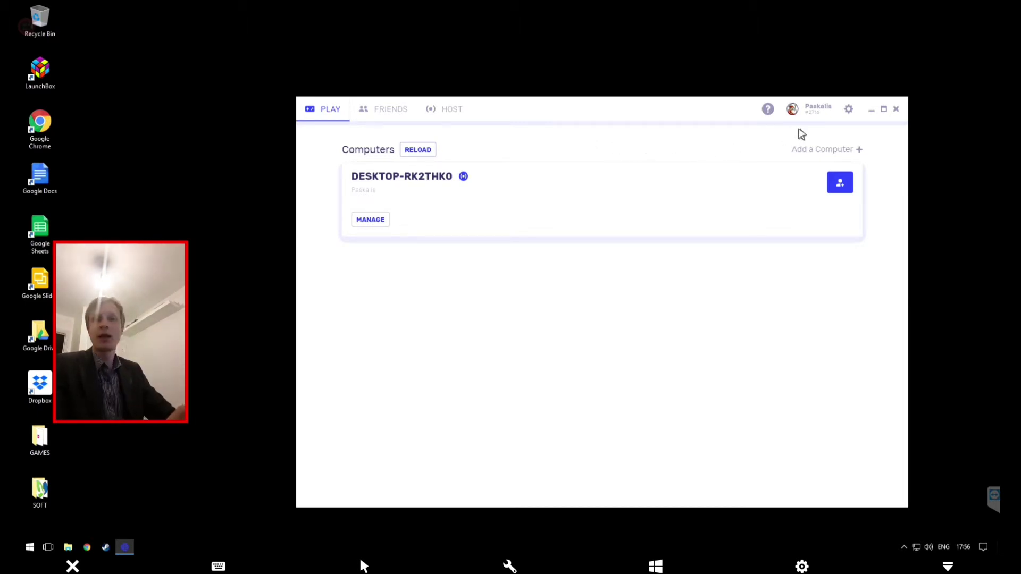
click(850, 108)
click(837, 142)
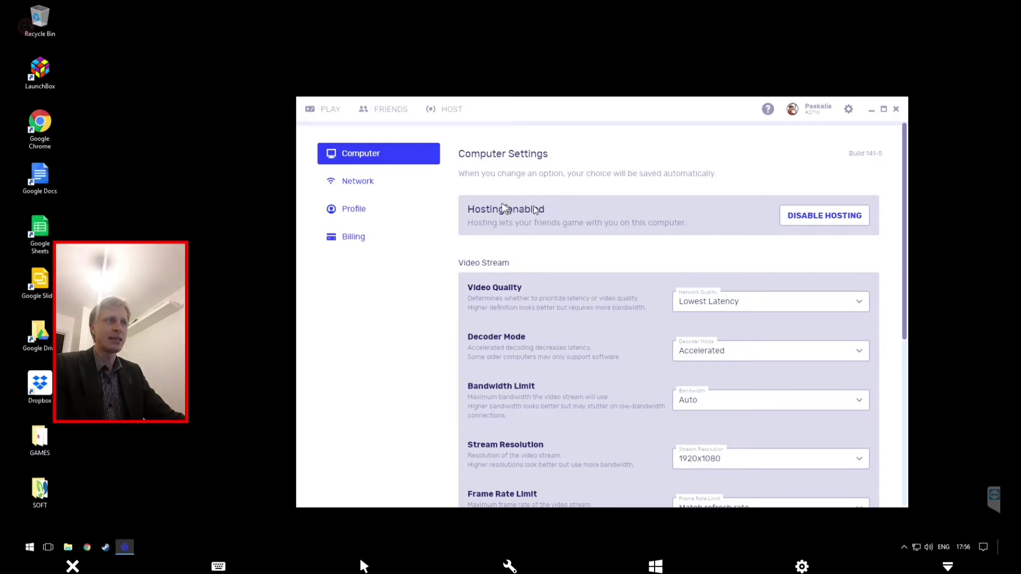
click(898, 110)
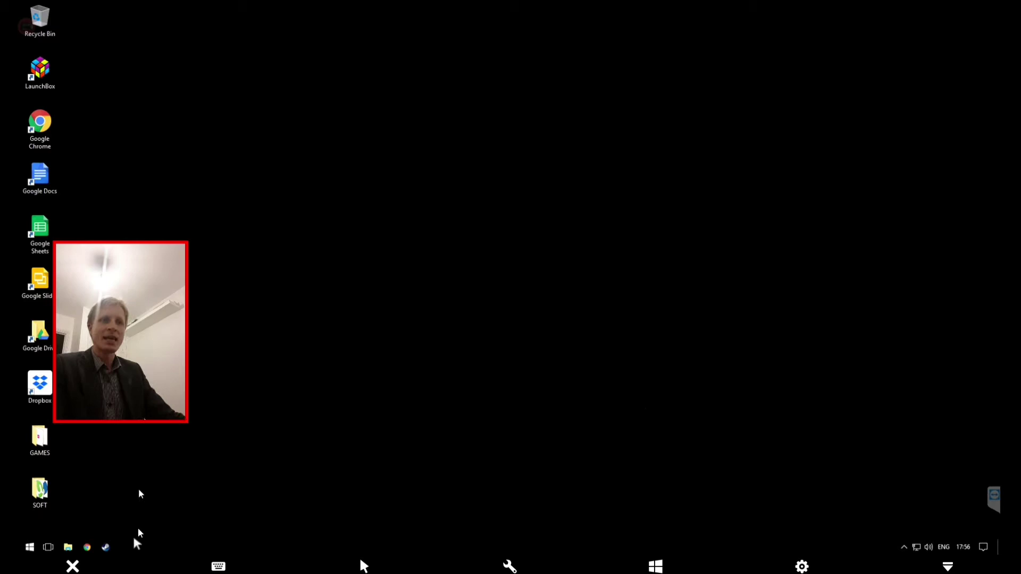
End the TeamViewer session by confirming Close connection, then close TeamViewer.
click(73, 566)
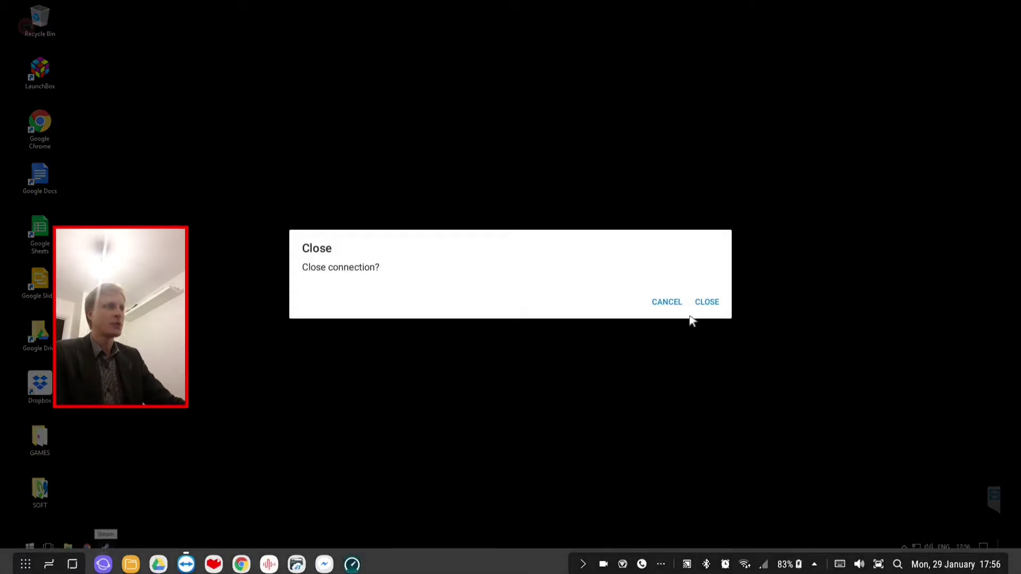
click(704, 304)
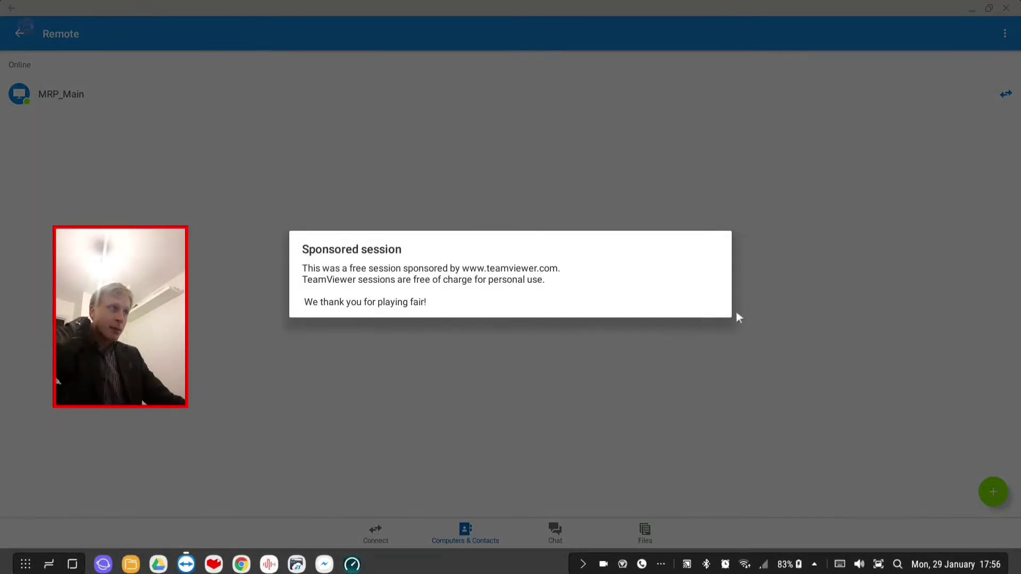
click(1012, 9)
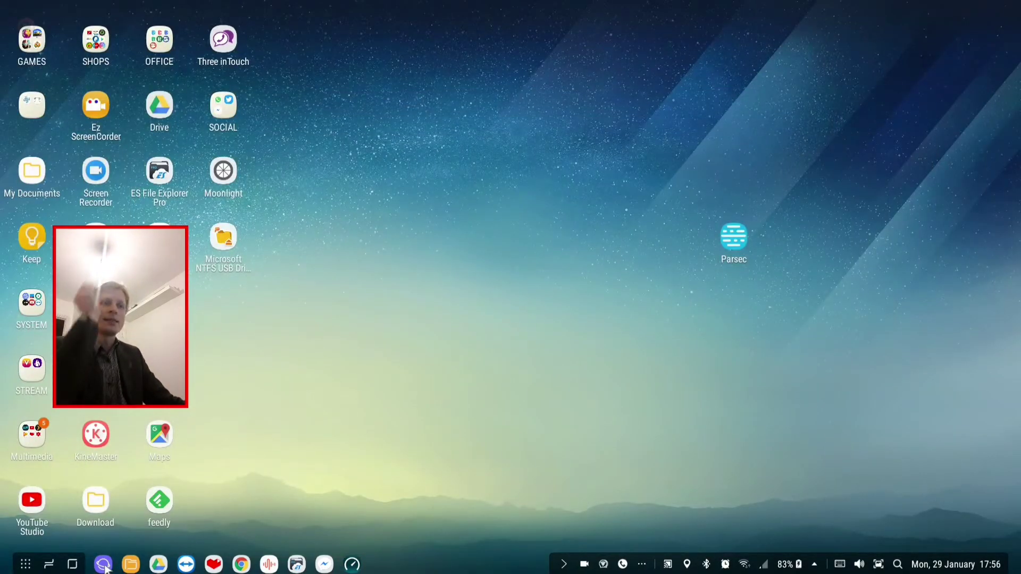
click(104, 564)
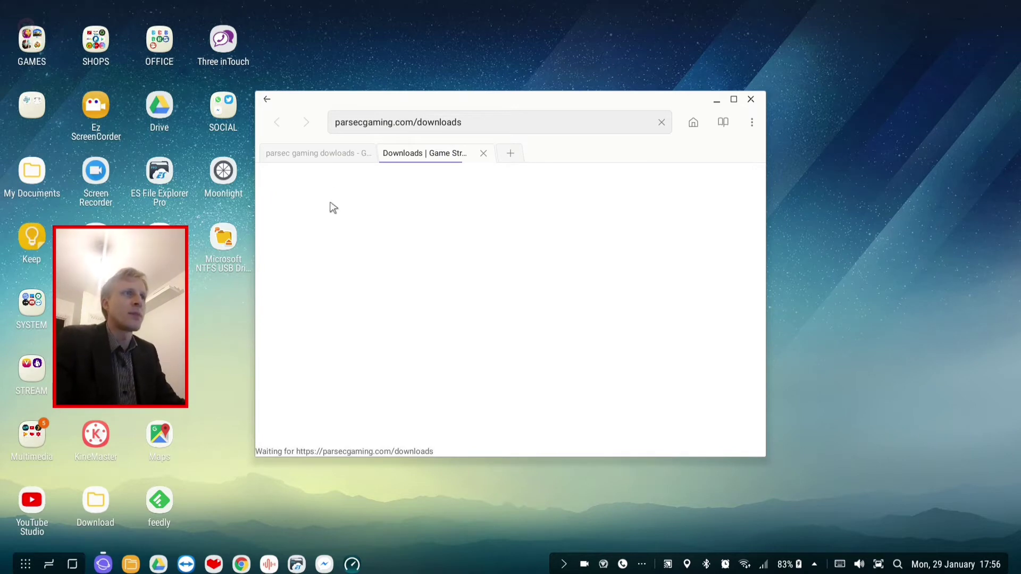
click(311, 153)
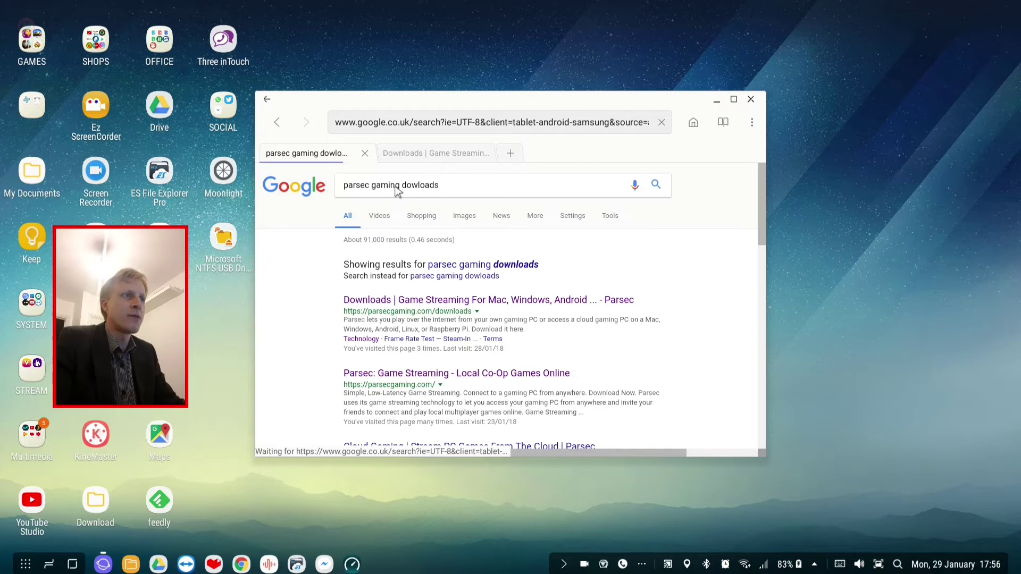
click(424, 153)
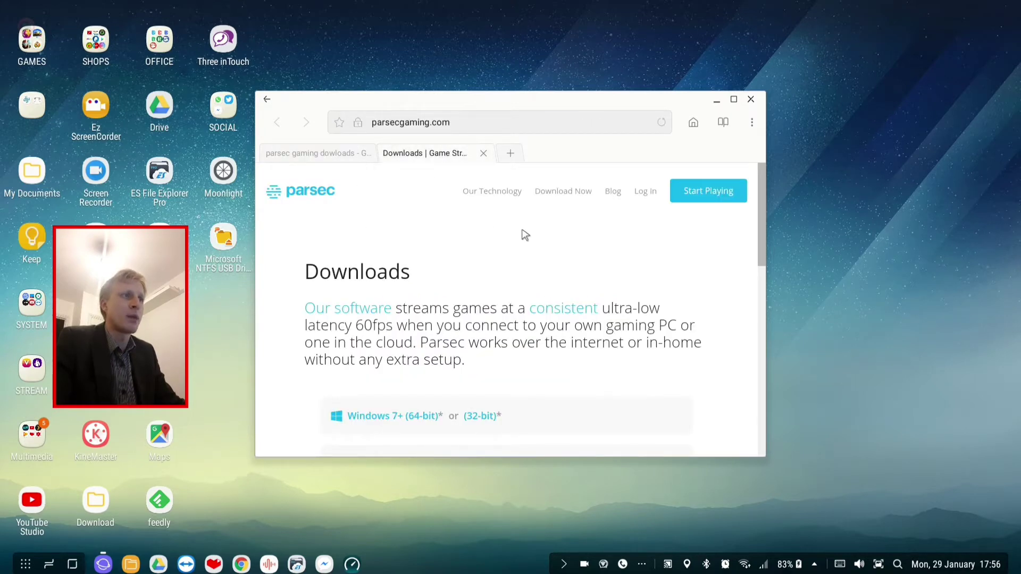
scroll(540, 339, down, 2)
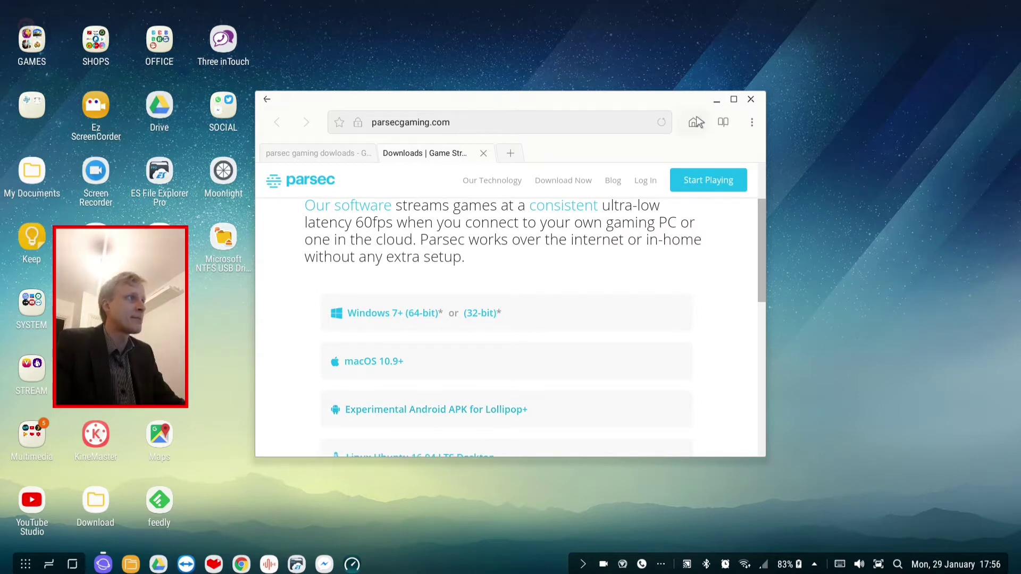
click(717, 100)
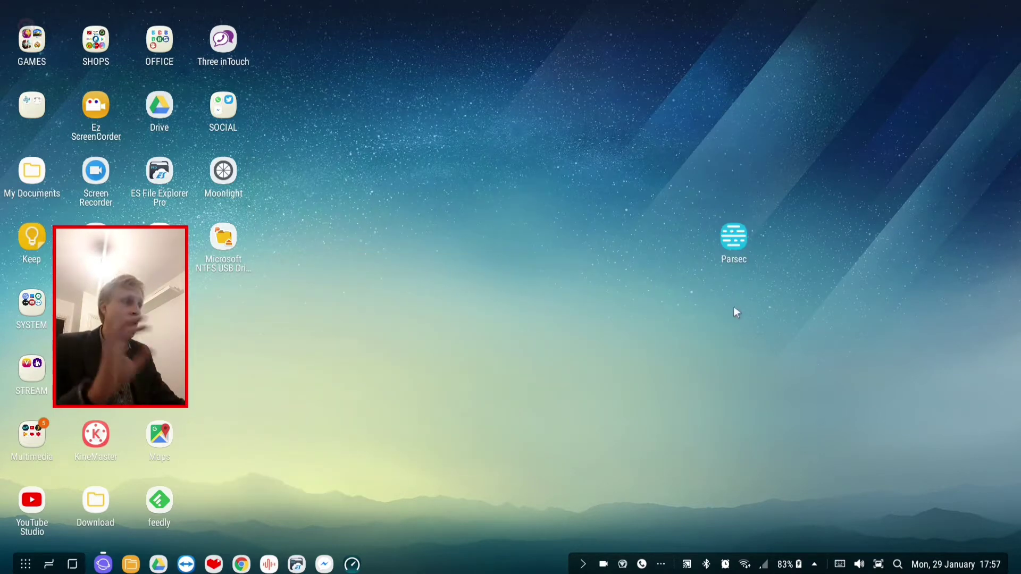
Open the device Settings and search for 'Unknown sources'.
click(814, 565)
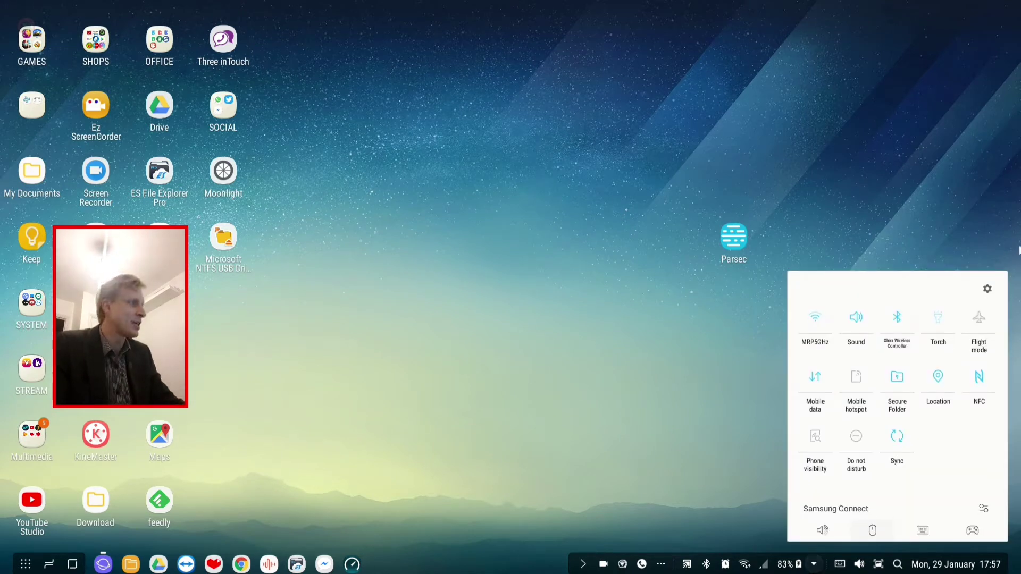
click(815, 565)
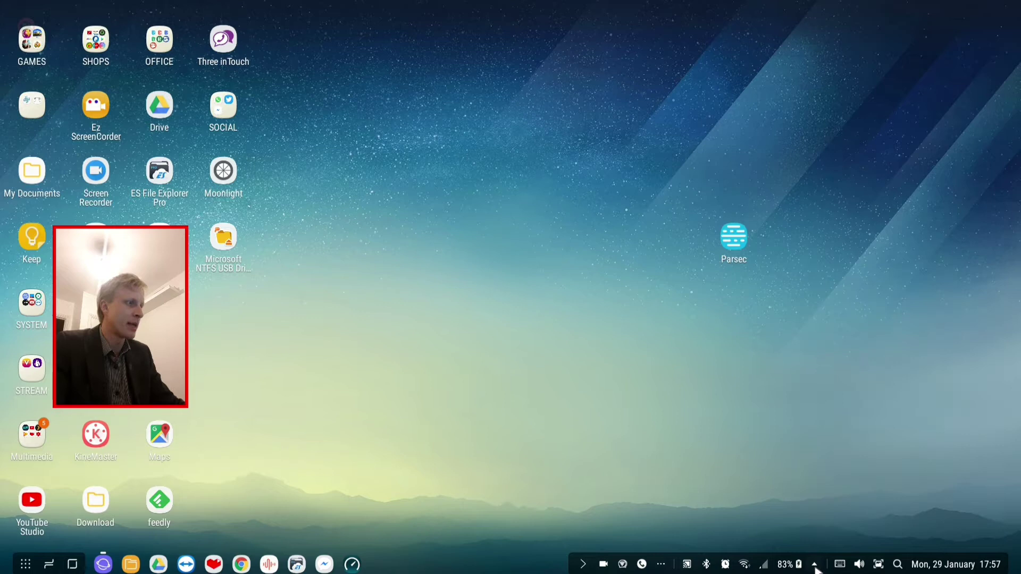
click(987, 292)
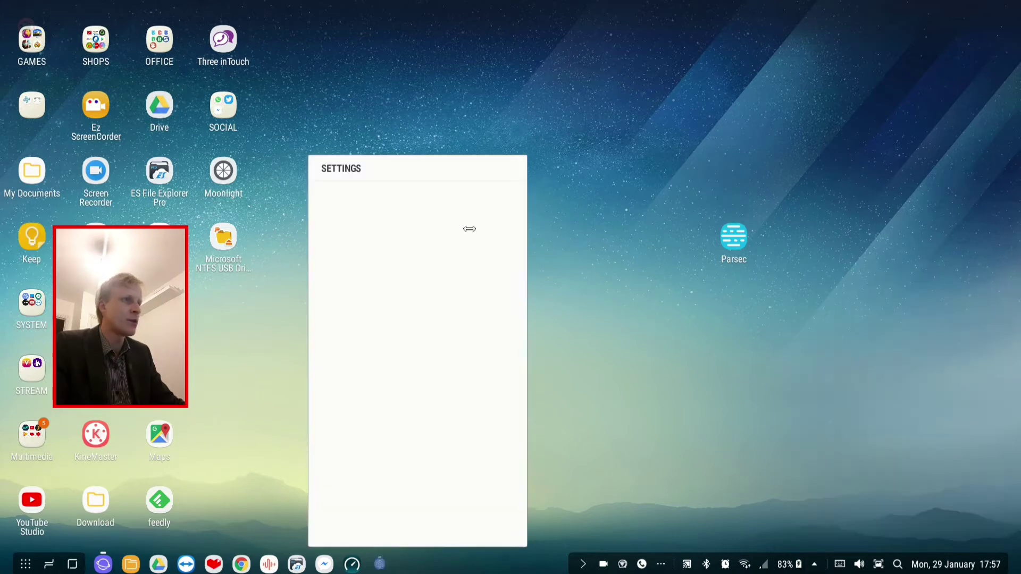
click(511, 185)
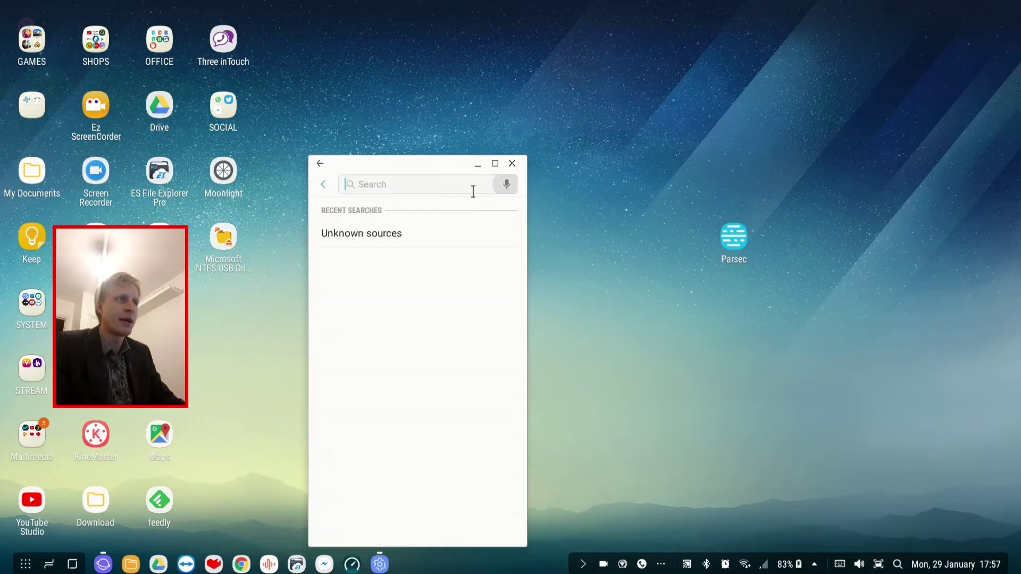
click(357, 244)
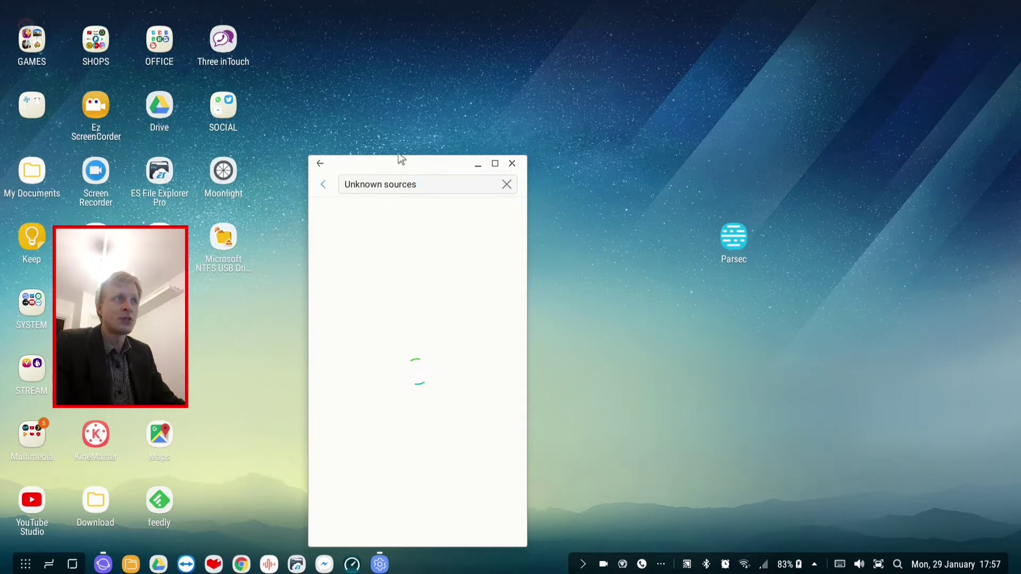
Confirm the Unknown sources toggle in Lock Screen and Security is on, then close Settings.
drag(401, 160, 428, 127)
click(391, 202)
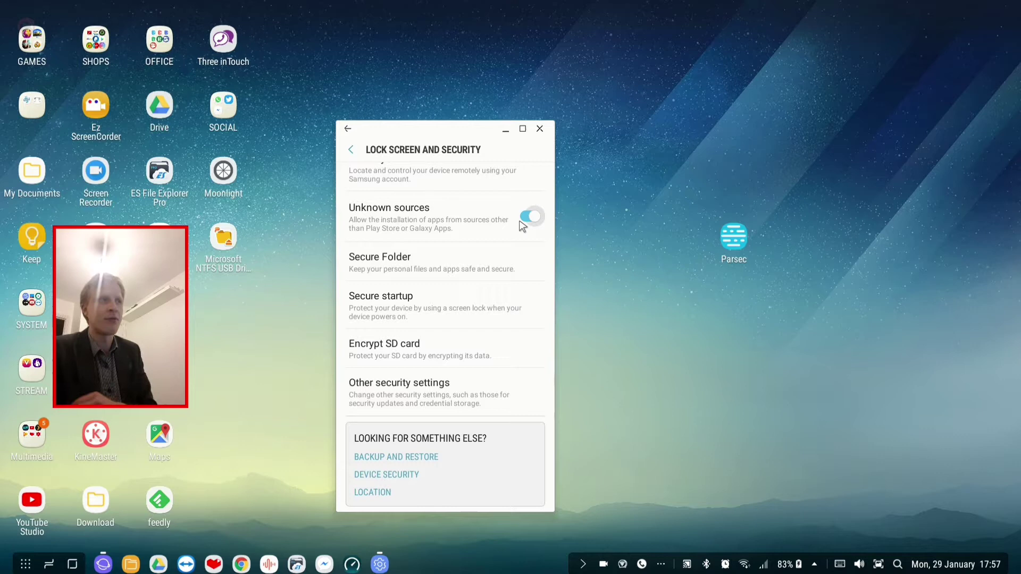
click(406, 230)
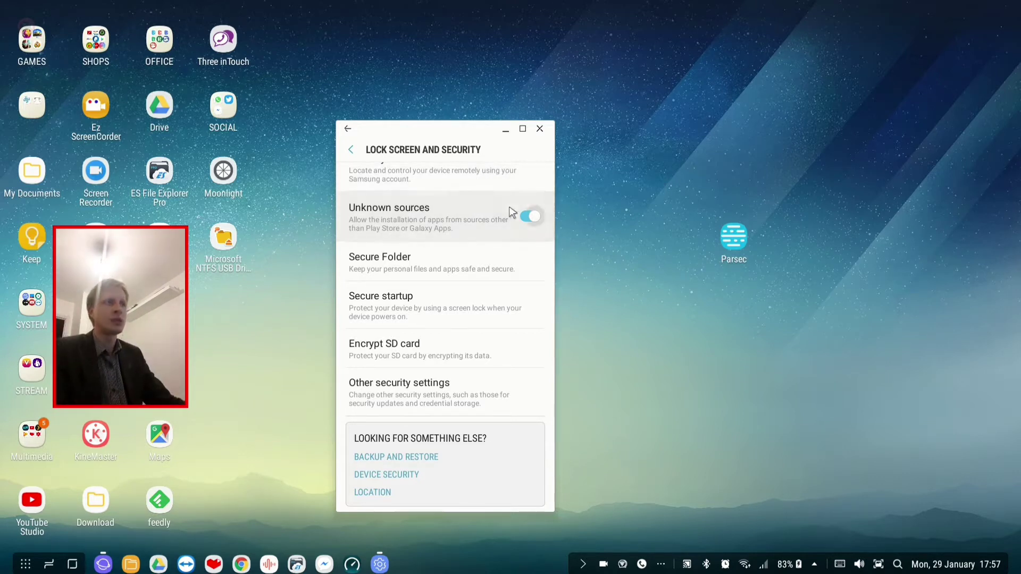
click(539, 129)
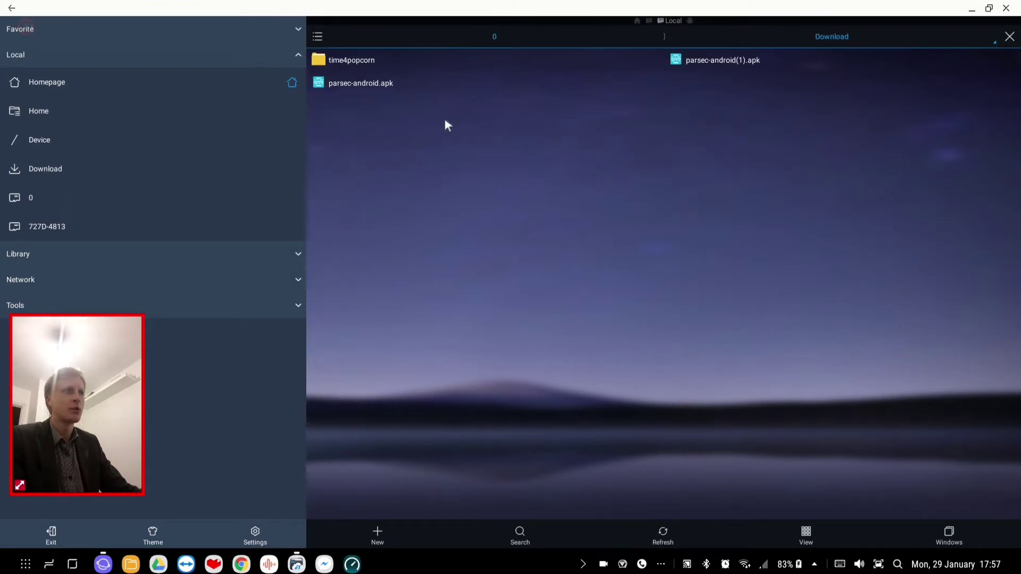
Check parsec-android(1).apk's properties (version 1.01 installed), cancel, and close ES File Explorer.
click(728, 64)
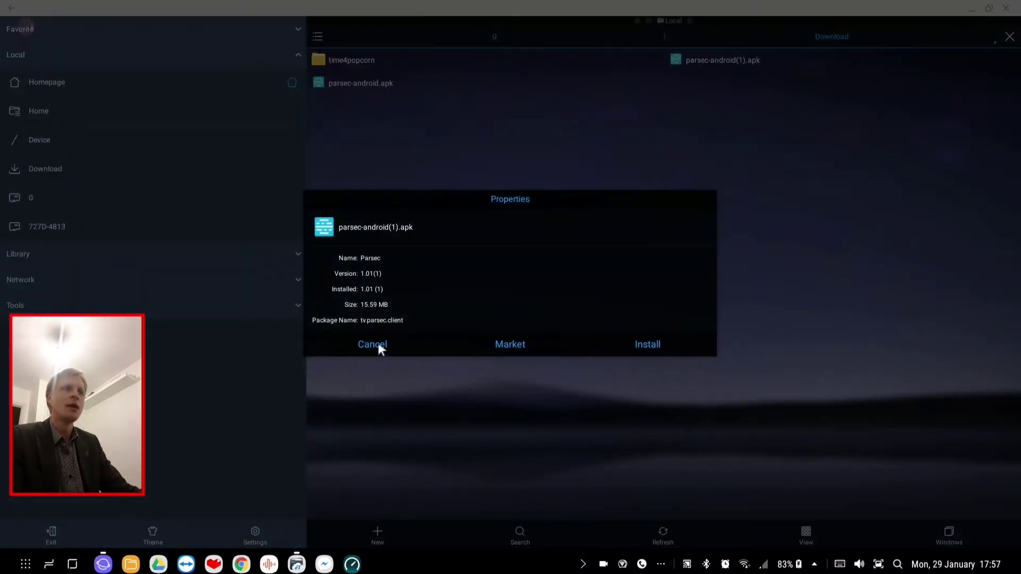
click(378, 344)
click(1007, 10)
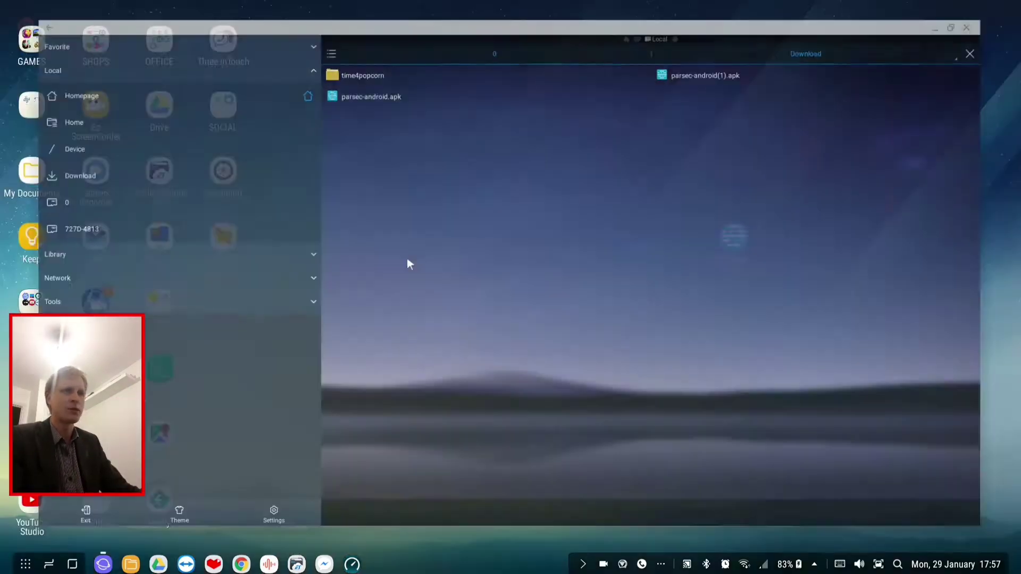
drag(80, 407, 331, 284)
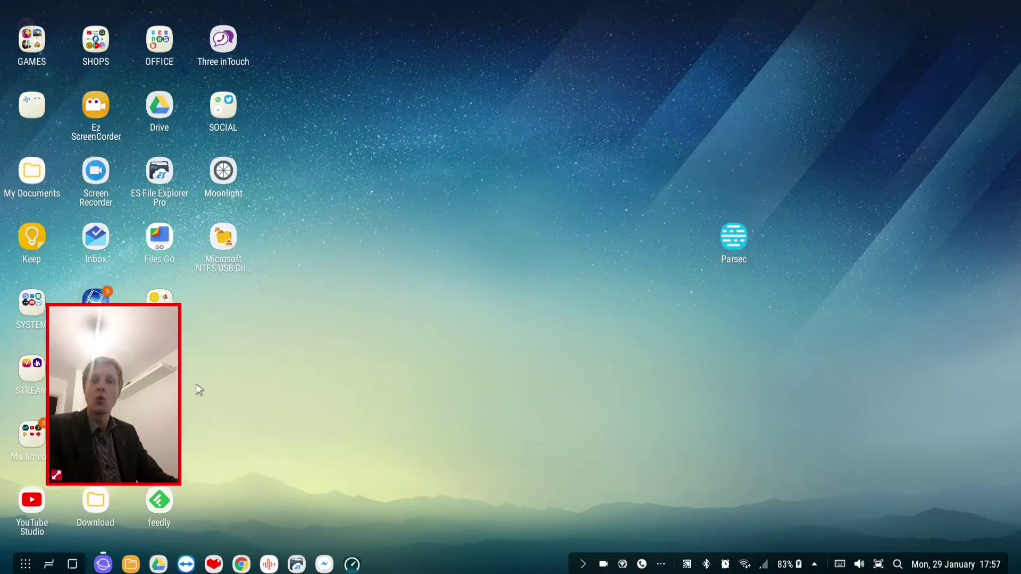
Search the app drawer for 'parsec', move the Parsec desktop icon left, and launch it.
click(25, 566)
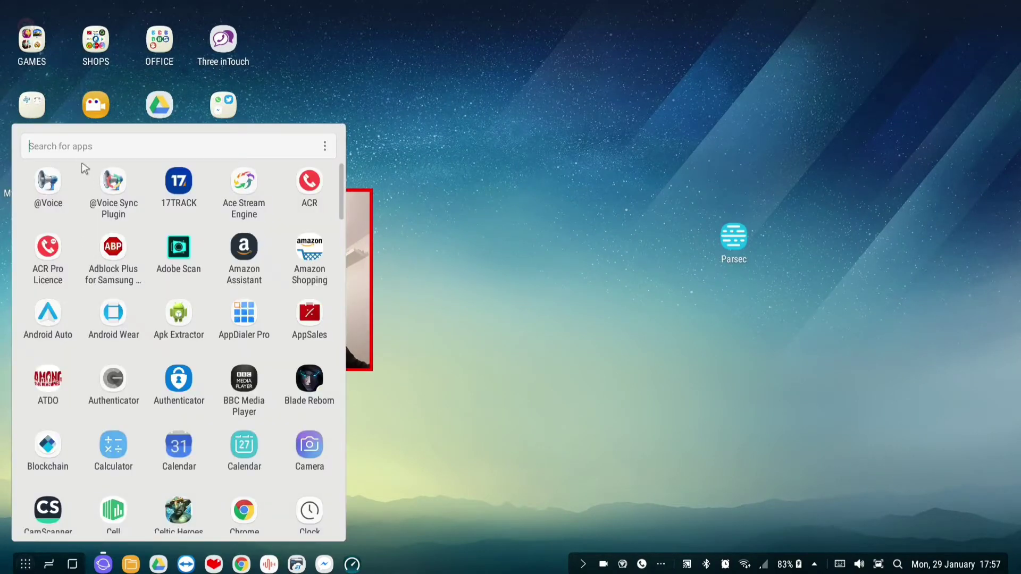
click(75, 147)
text(parsec)
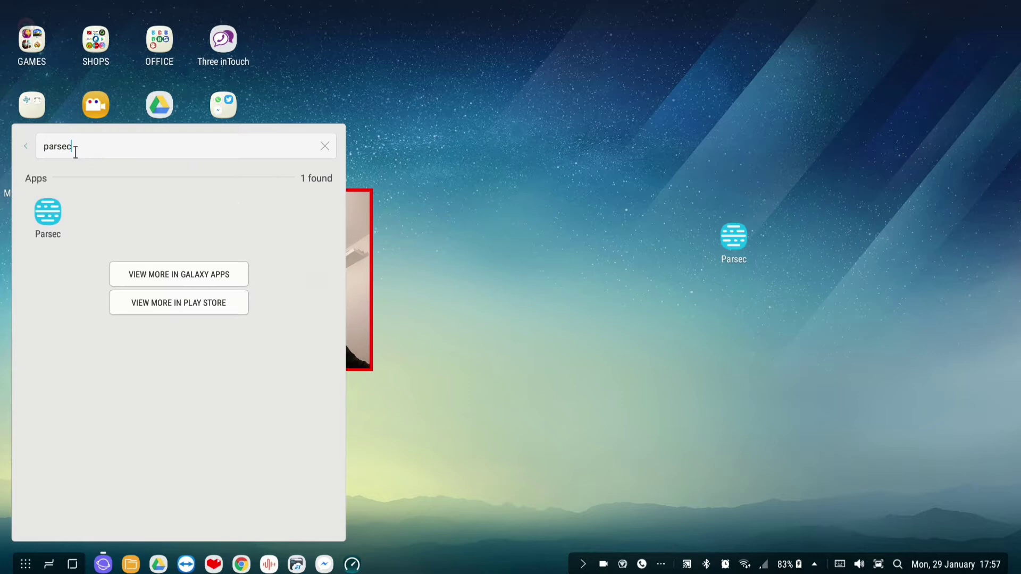
click(504, 275)
drag(354, 279, 140, 313)
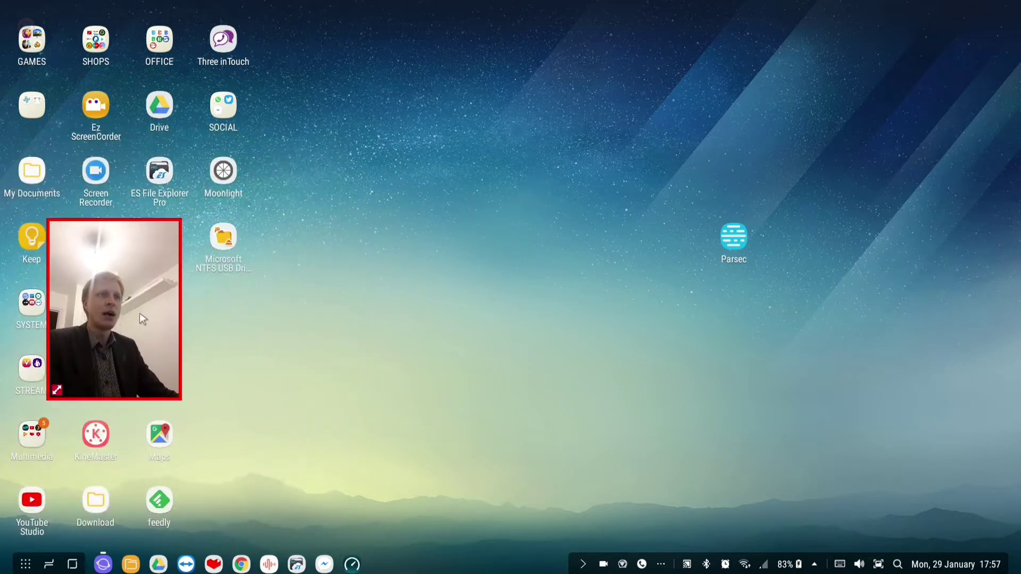
drag(731, 238, 542, 239)
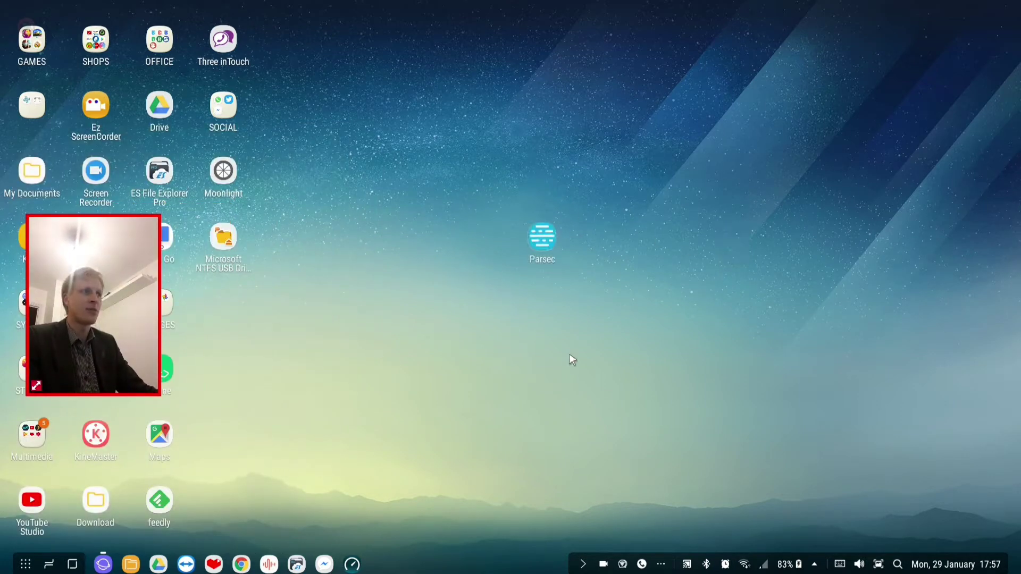
click(545, 237)
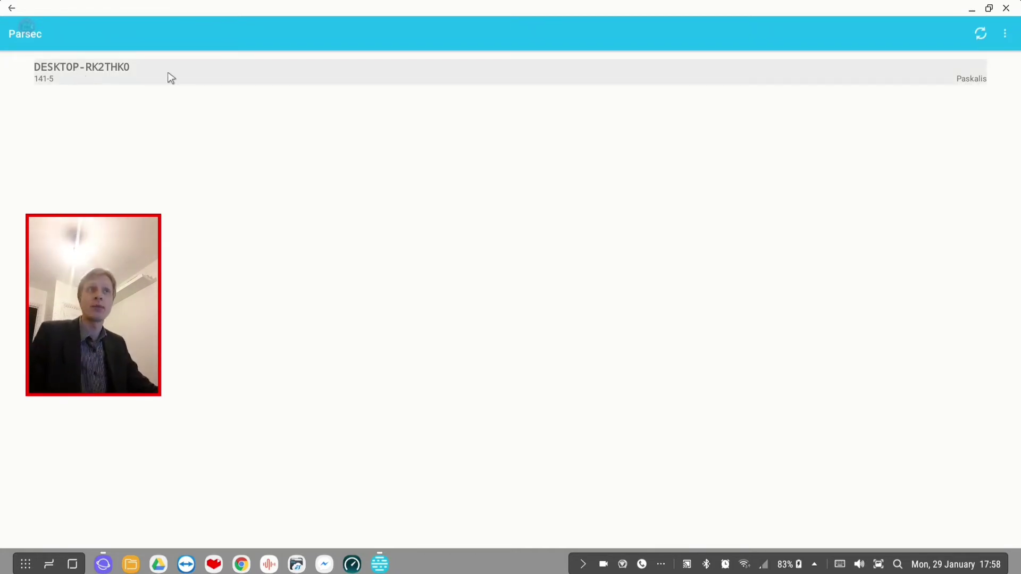
Connect to the DESKTOP-RK2THK0 host to stream its Windows desktop.
click(435, 79)
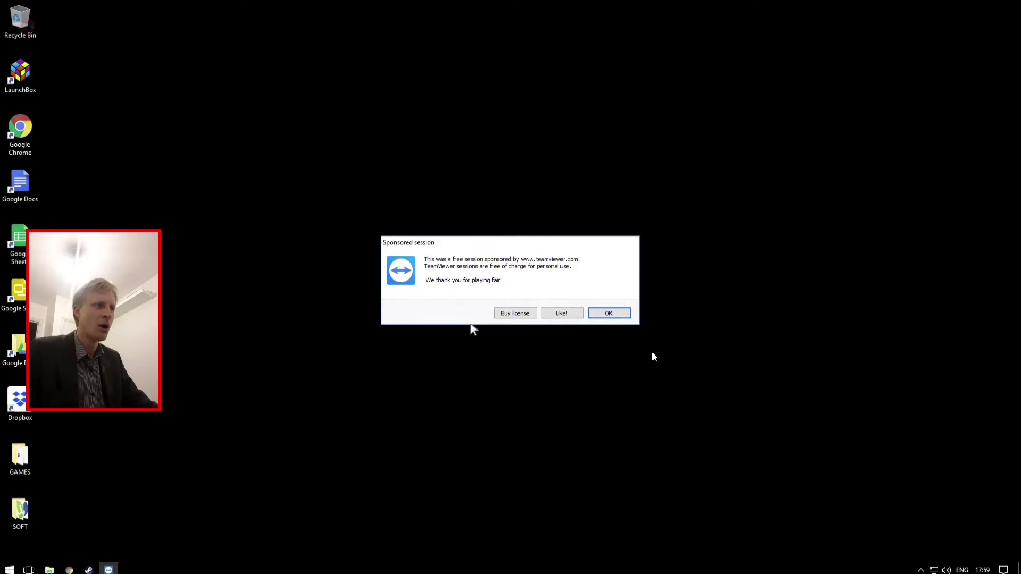
Dismiss the TeamViewer notice and navigate Steam Big Picture to open the Library.
click(611, 313)
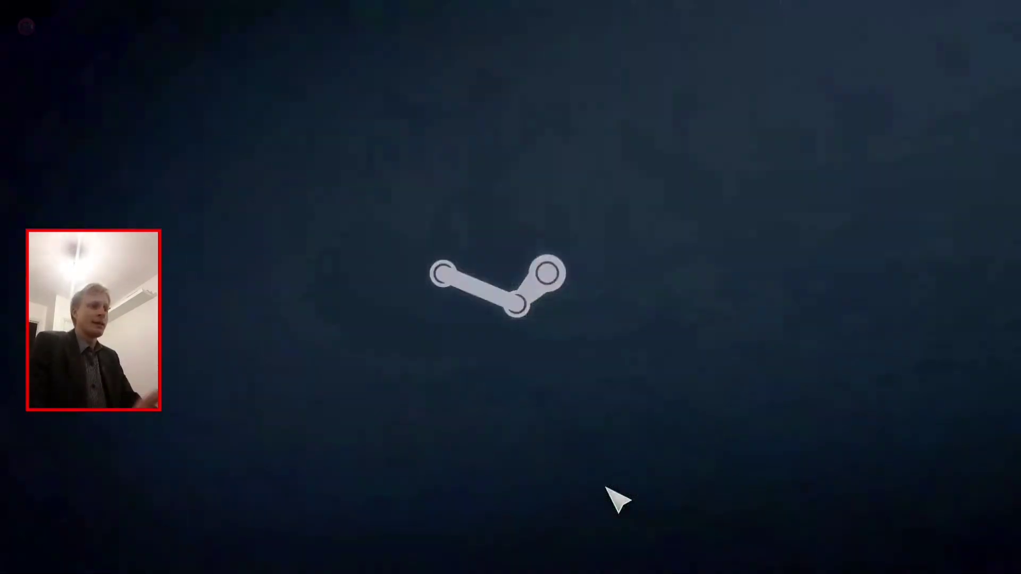
key(Right)
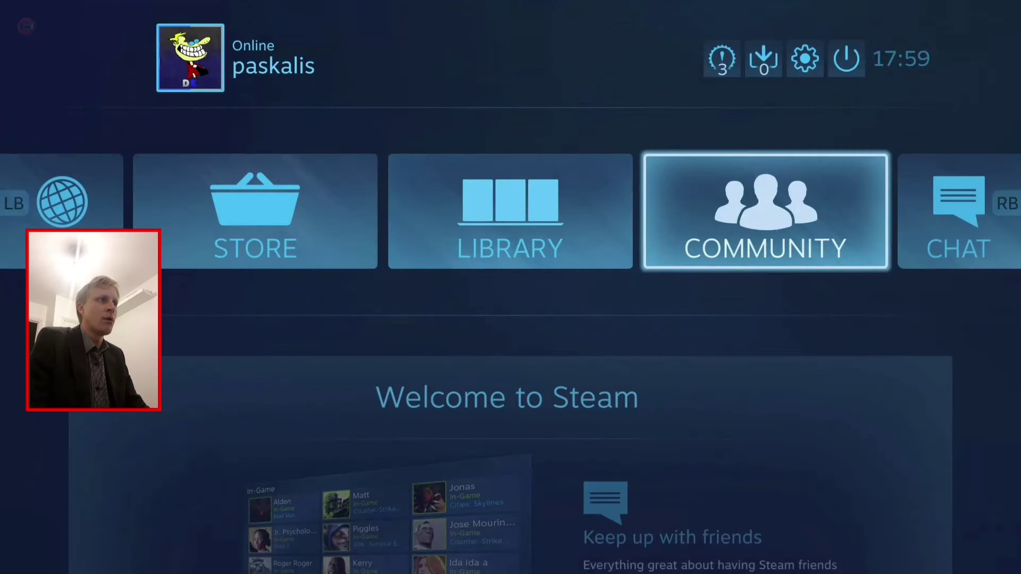
key(Left)
key(Left)
key(Right)
key(Right)
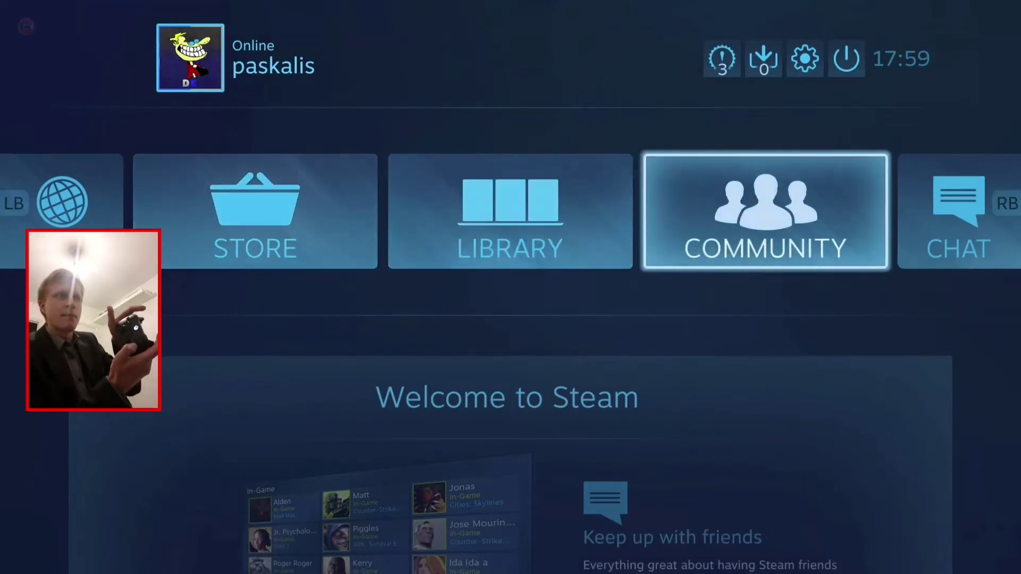
key(Left)
key(Left)
key(Right)
key(Right)
key(Right)
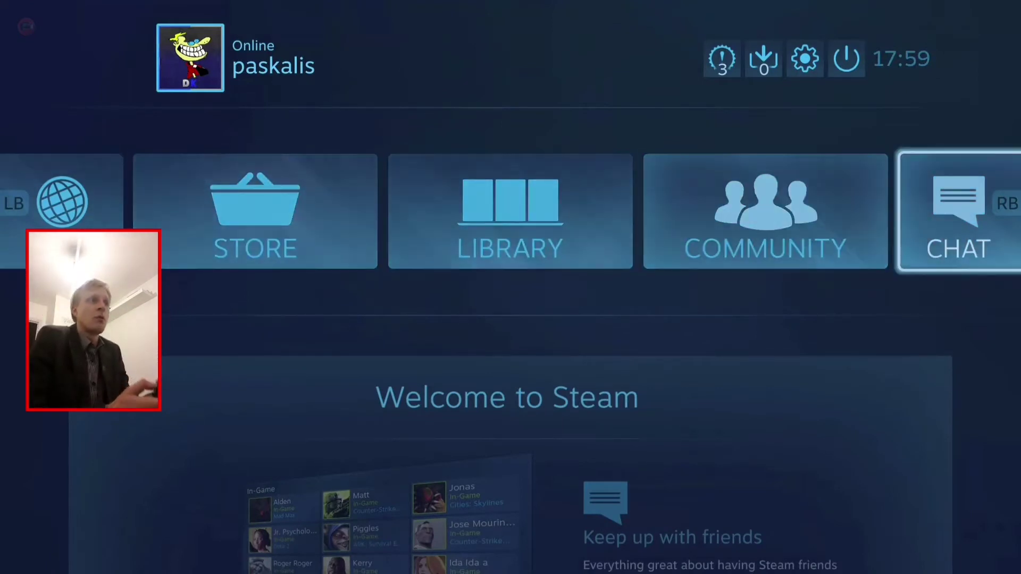
key(Left)
key(Left)
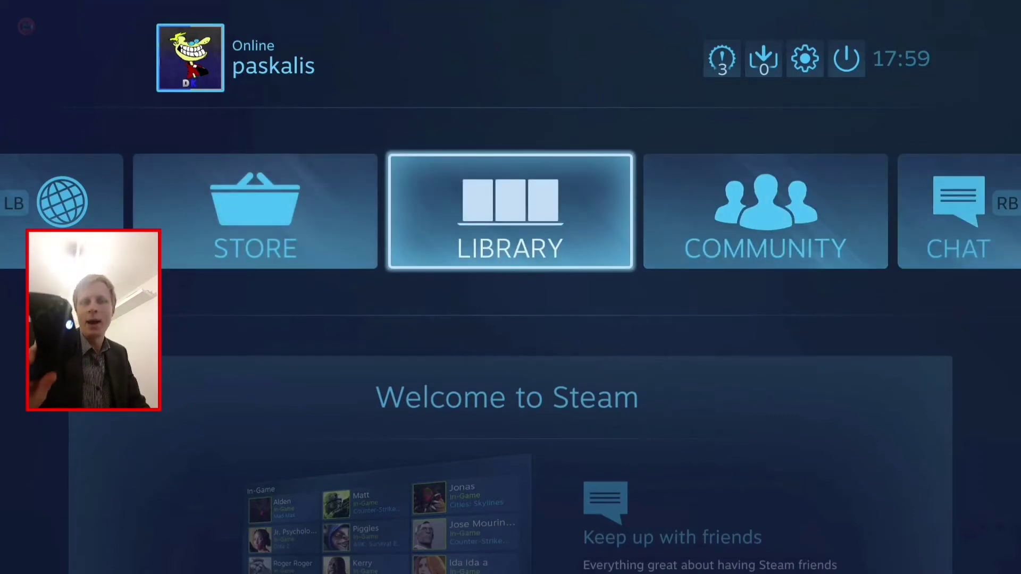
key(Right)
key(Left)
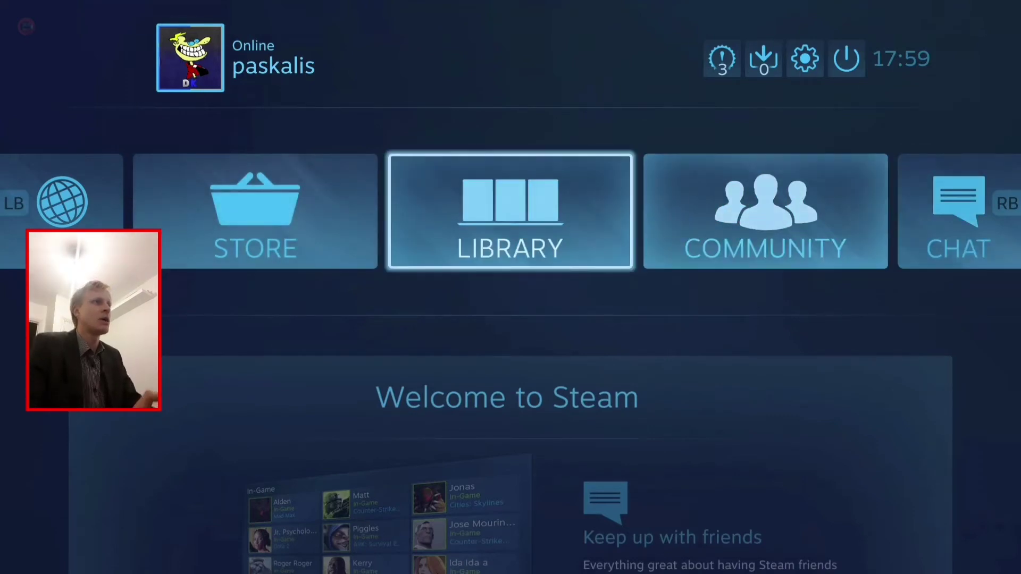
key(Return)
Select BioShock Infinite in the Library and press Play.
key(Right)
key(Right)
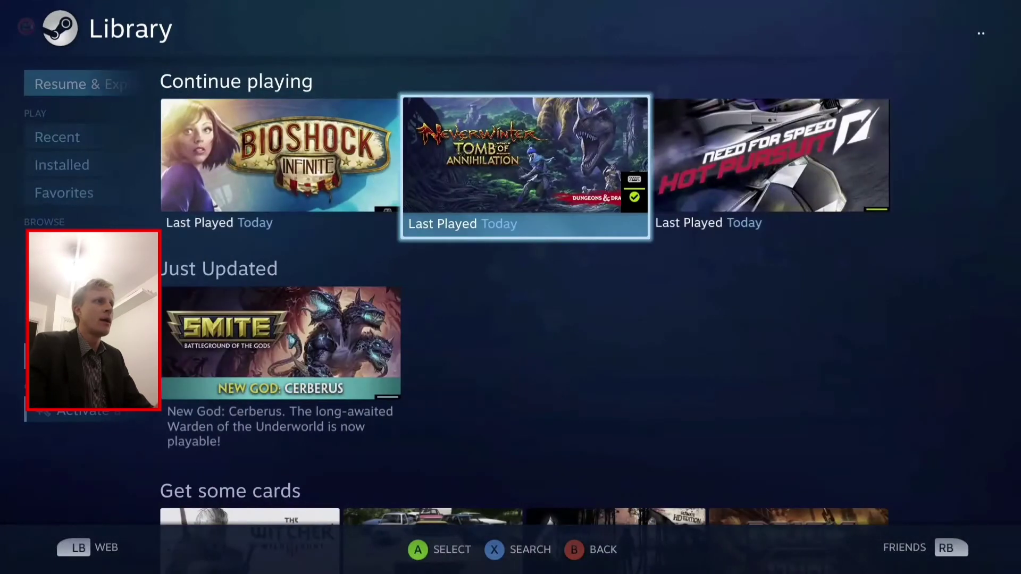
key(Left)
key(Return)
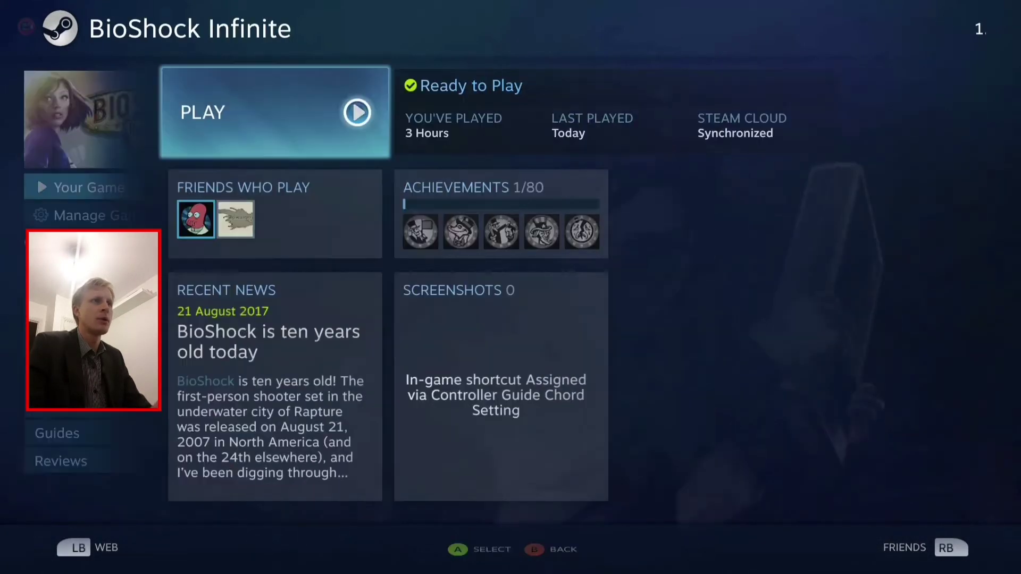
key(Return)
key(Return)
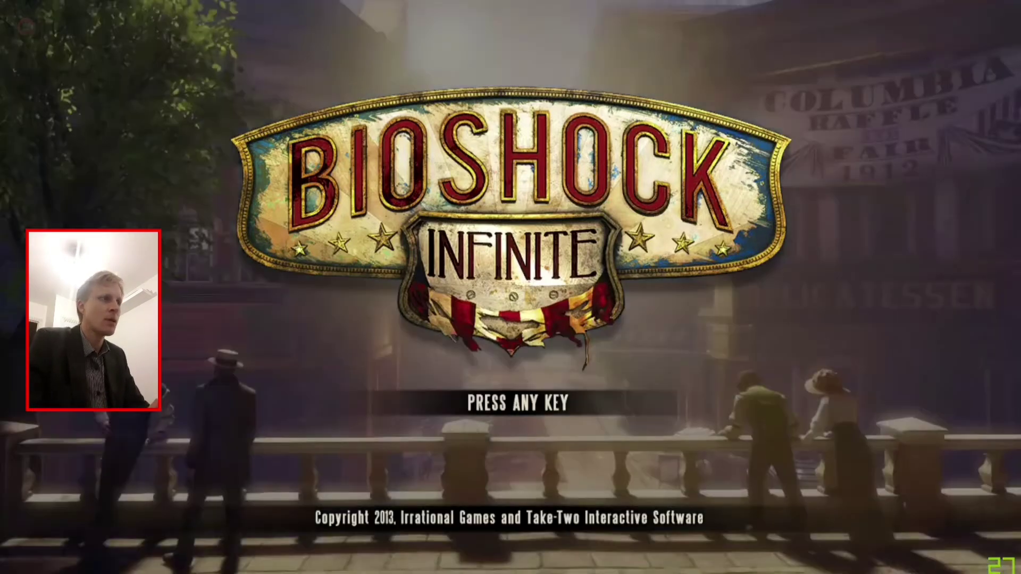
Start BioShock Infinite from the title screen, fire the pistol down to 8 rounds, and pause.
key(Return)
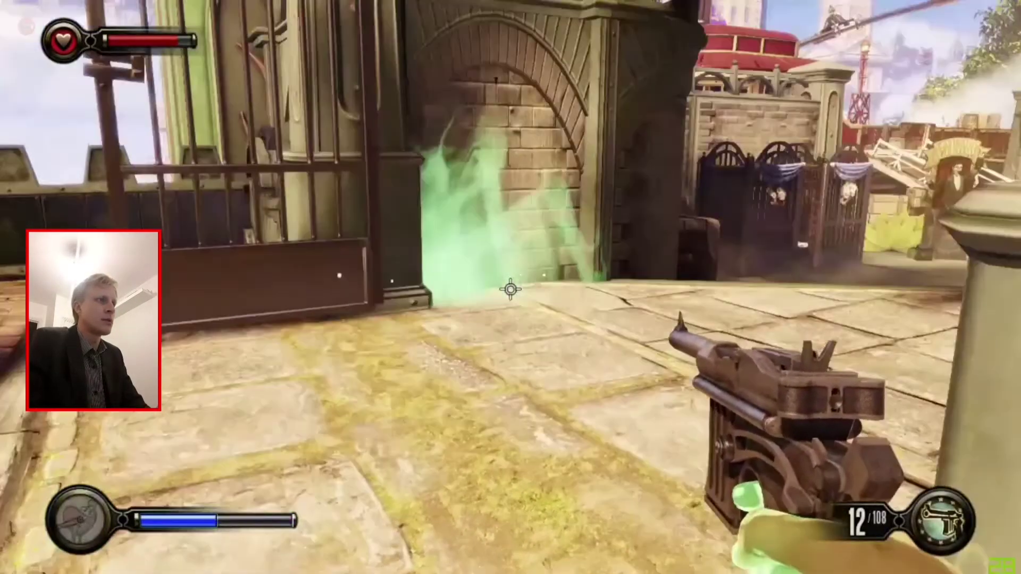
click(511, 289)
click(511, 289)
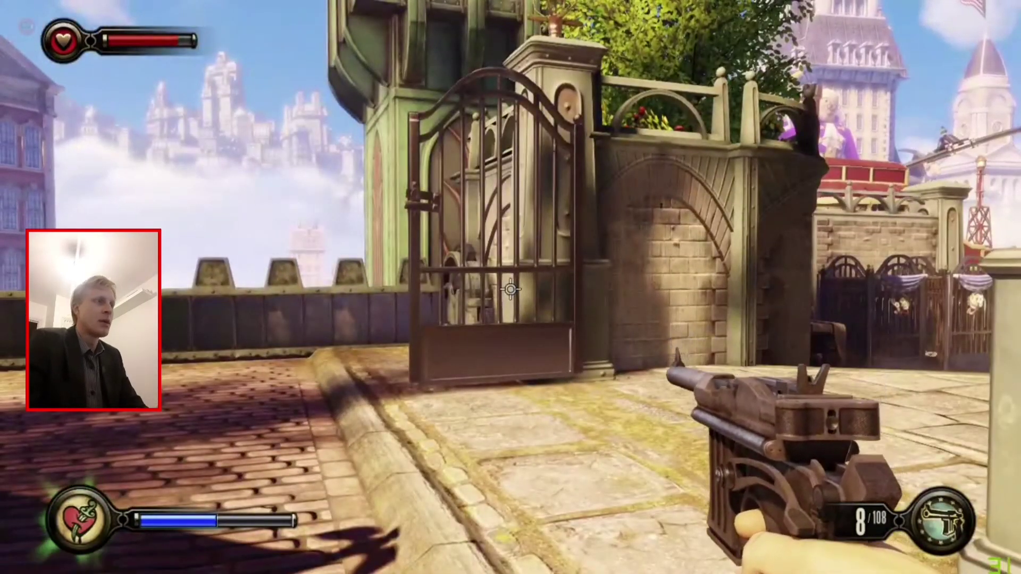
key(Escape)
Highlight Exit To Desktop, cancel its confirmation, then end the Parsec stream to the hosts list.
key(Down)
key(Down)
key(Down)
key(Down)
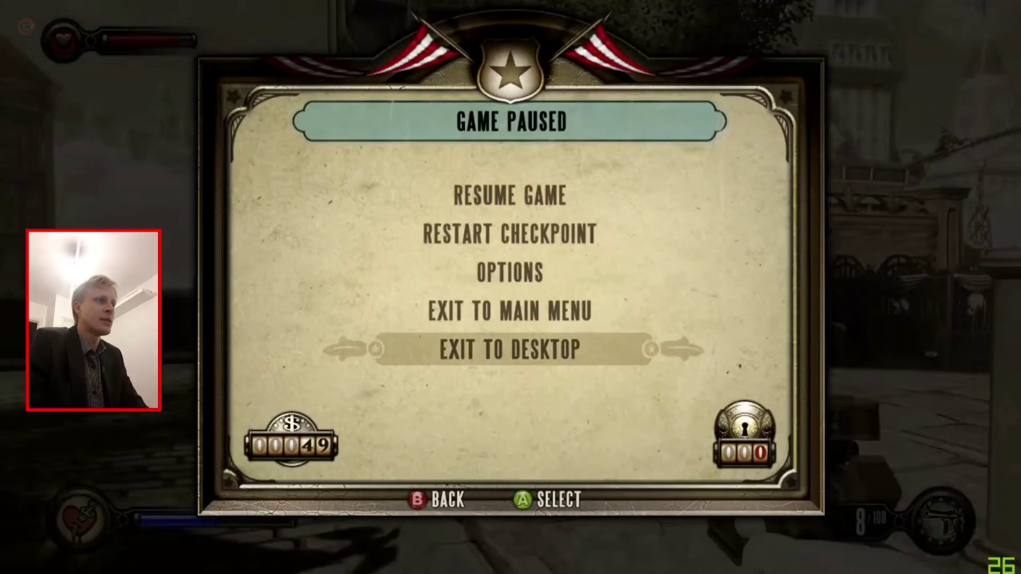
key(Return)
key(Escape)
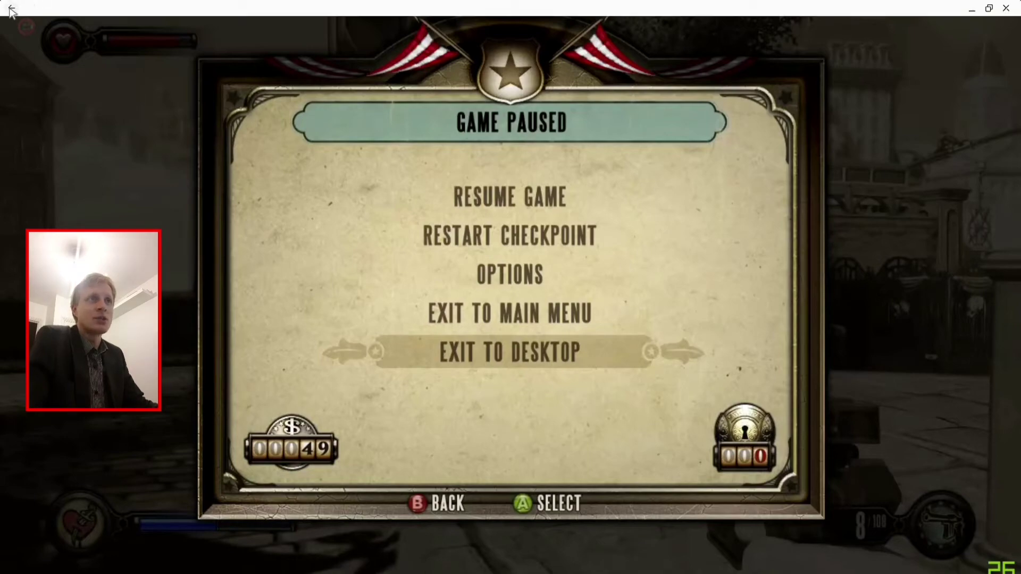
click(12, 8)
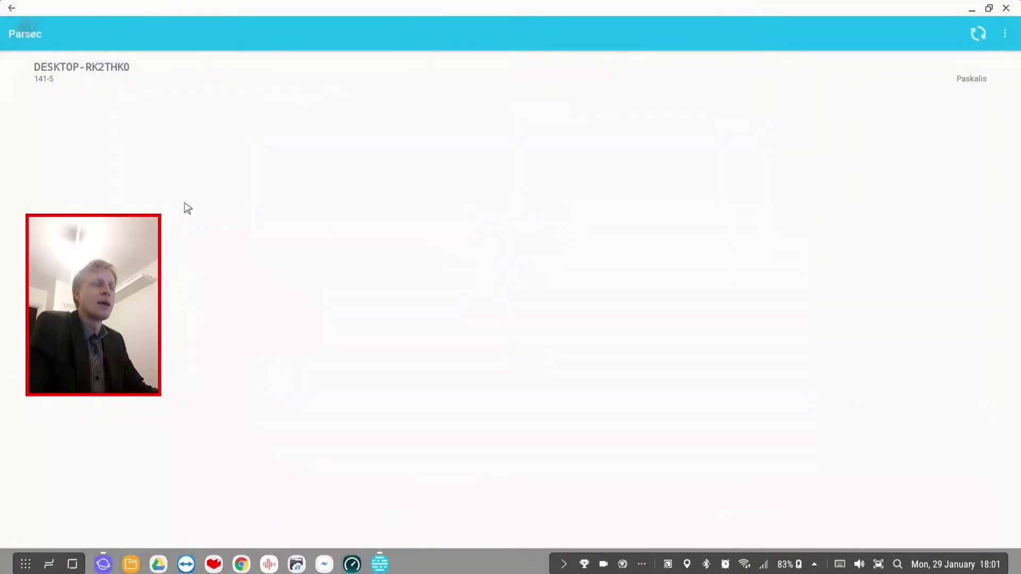
Open Parsec's streaming settings and set the bandwidth limit to 10 Mbps.
click(1006, 35)
click(937, 34)
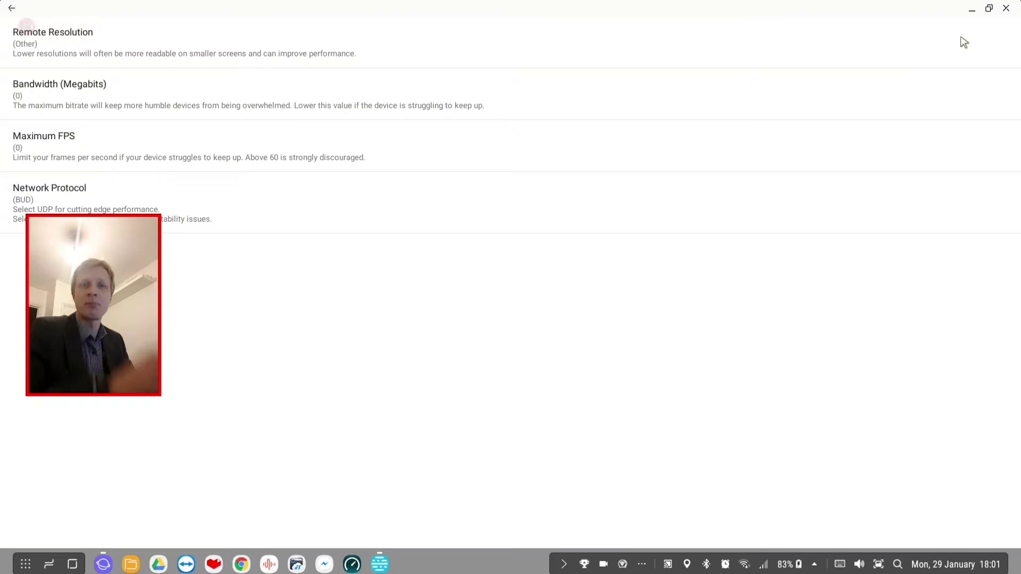
drag(127, 228, 128, 296)
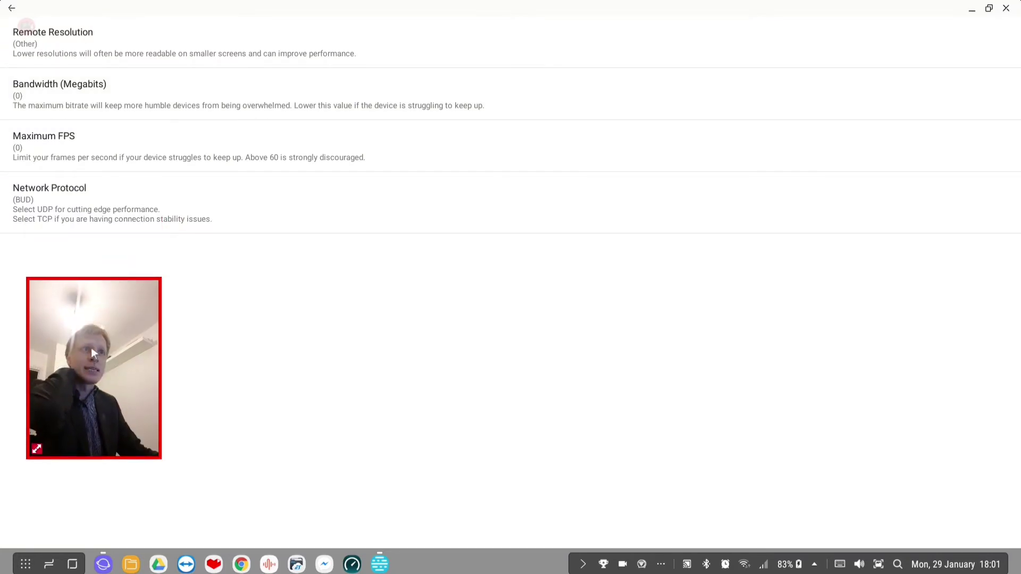
click(82, 102)
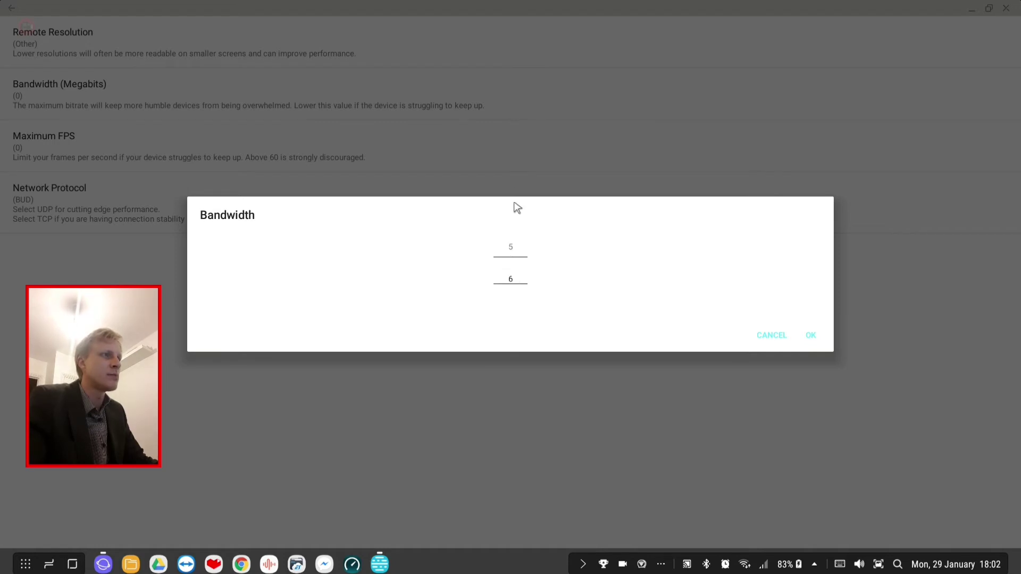
click(809, 337)
Cap Maximum FPS at 29, set remote resolution to 1920x1080, and reconnect to DESKTOP-RK2THK0.
click(195, 156)
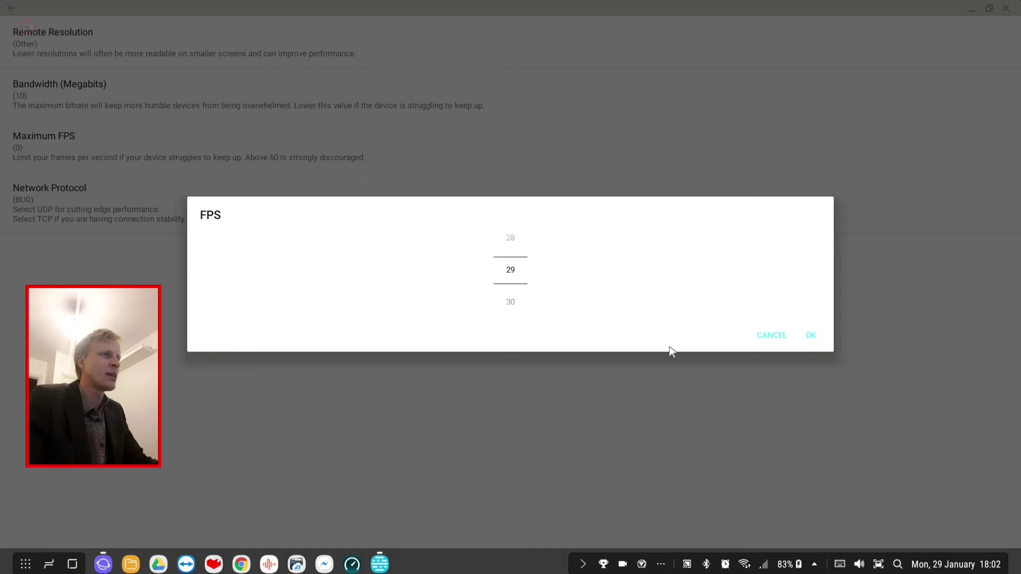
click(810, 339)
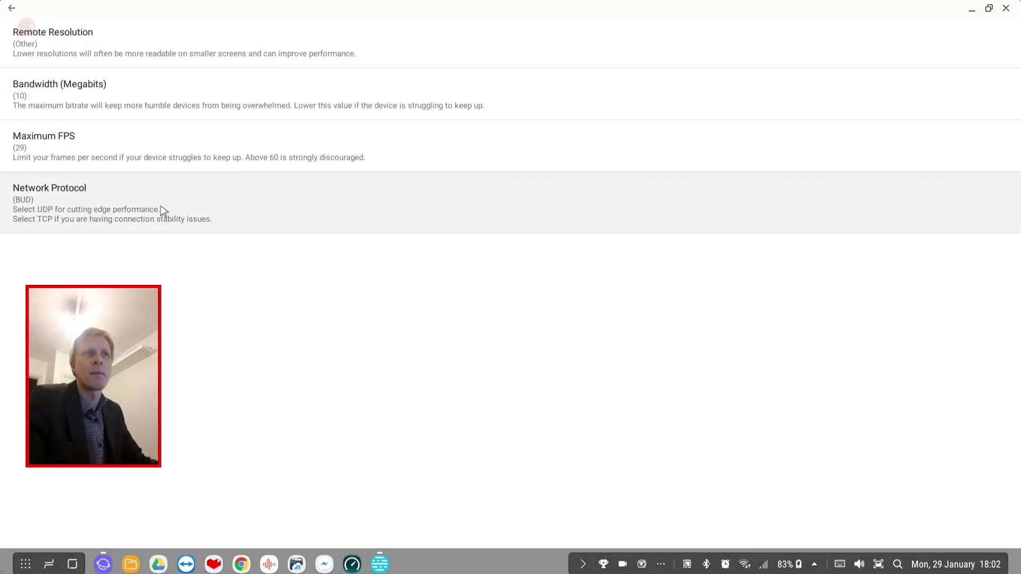
click(81, 58)
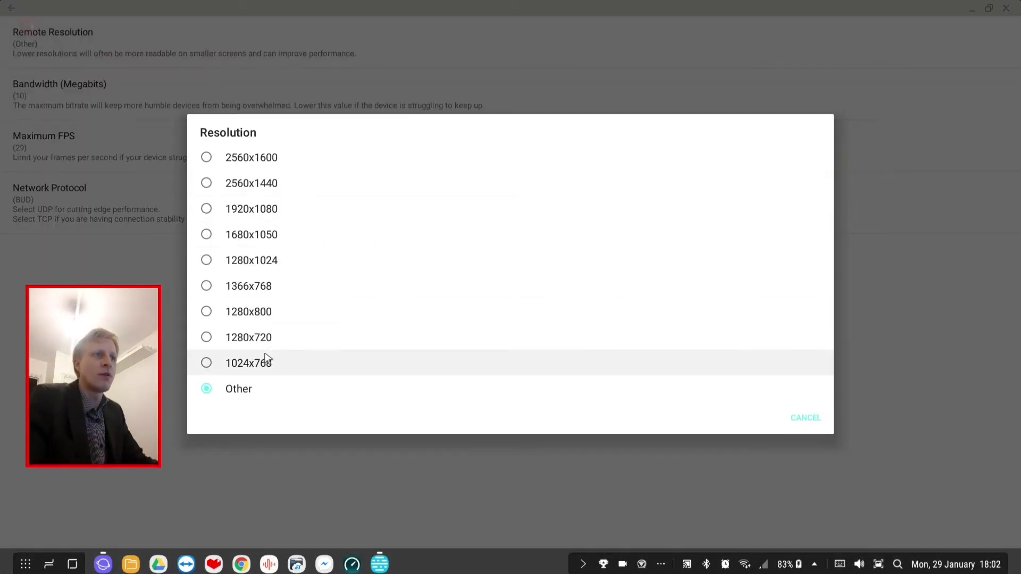
click(249, 214)
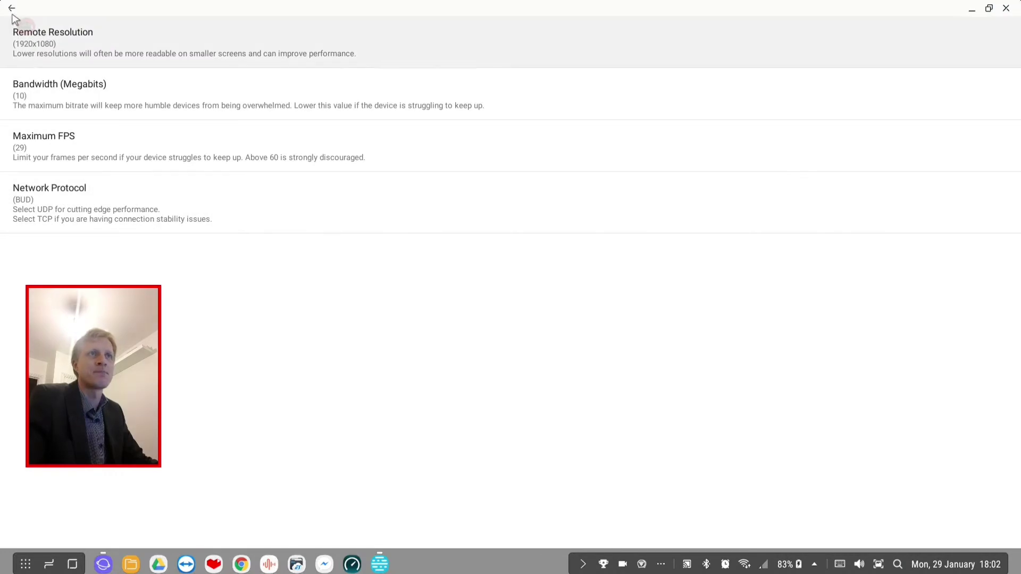
click(11, 9)
click(59, 70)
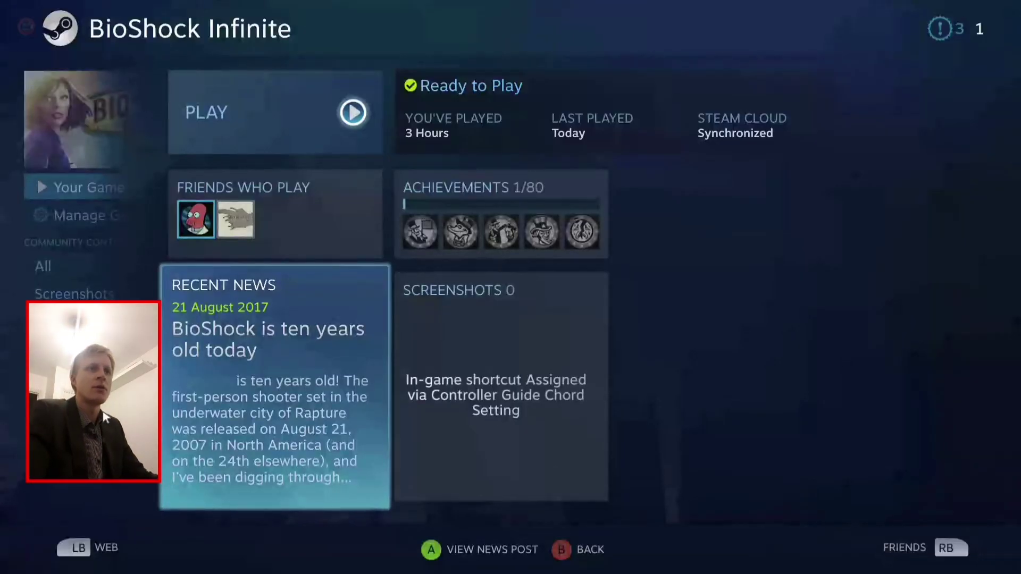
Return to the Big Picture home and choose Exit Big Picture from the power menu.
drag(76, 360, 64, 352)
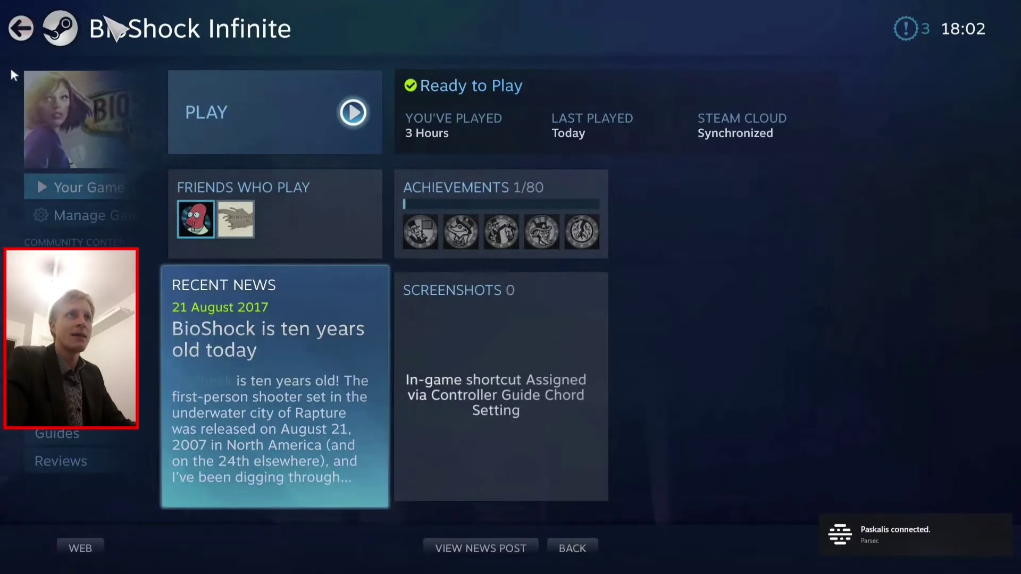
key(Up)
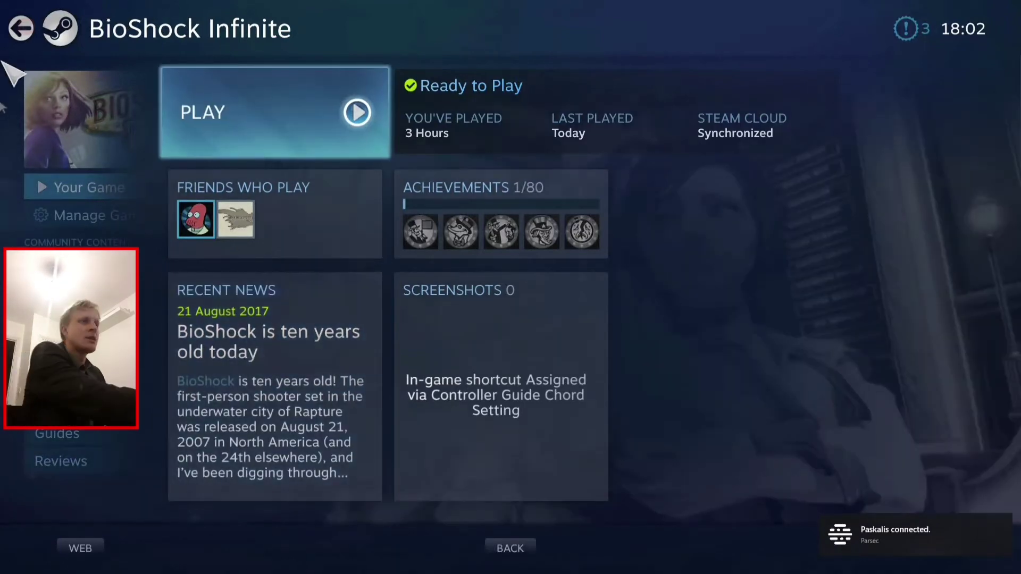
key(Escape)
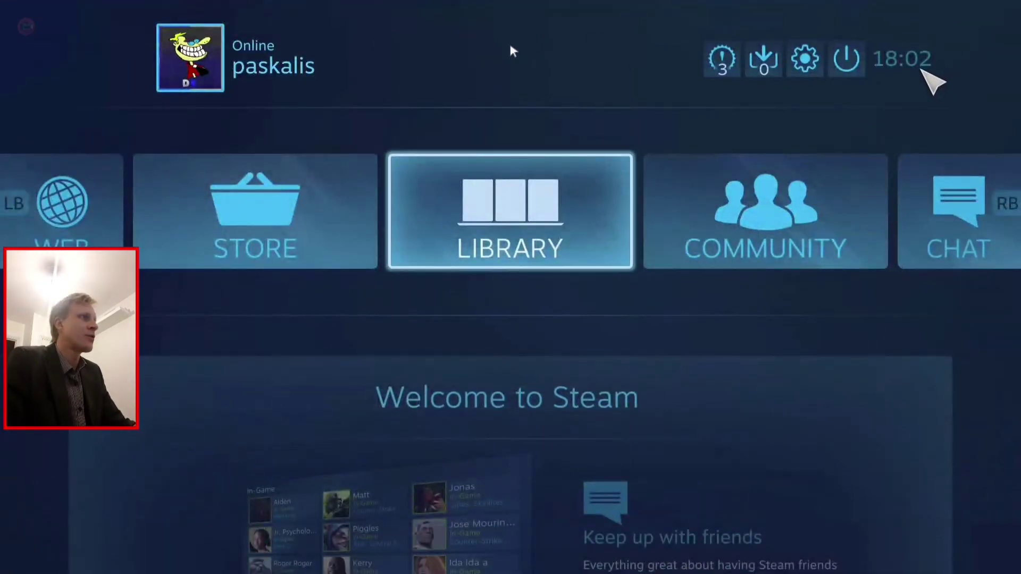
click(846, 58)
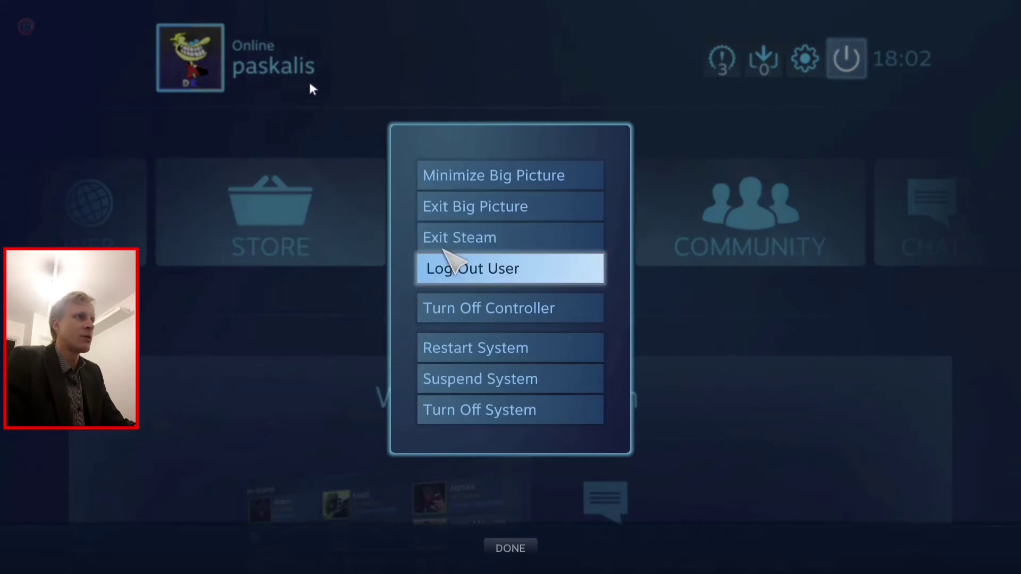
click(463, 207)
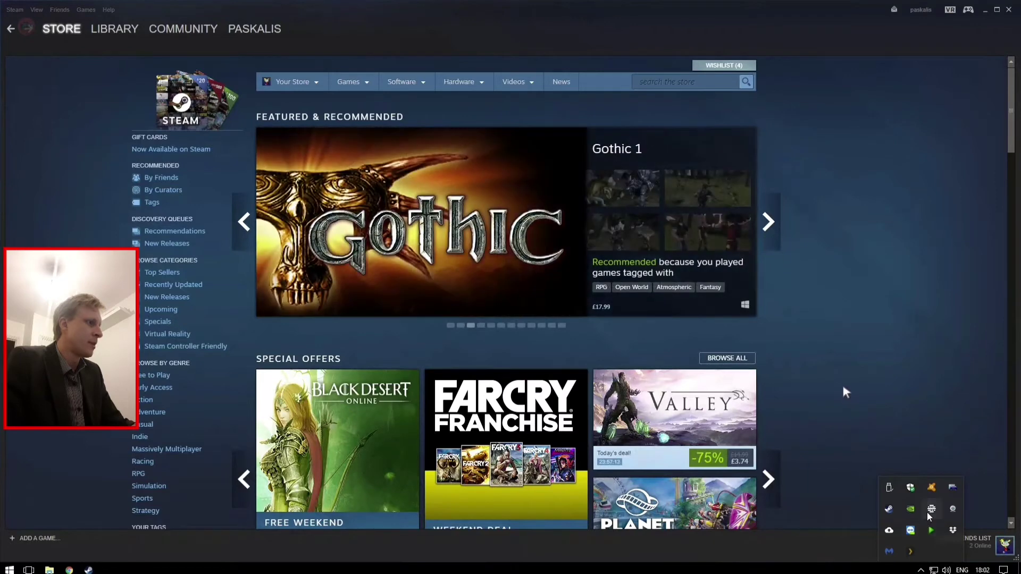
In Parsec's host settings, keep video quality at Lowest Latency and cap bandwidth at 10 Mbps.
click(930, 510)
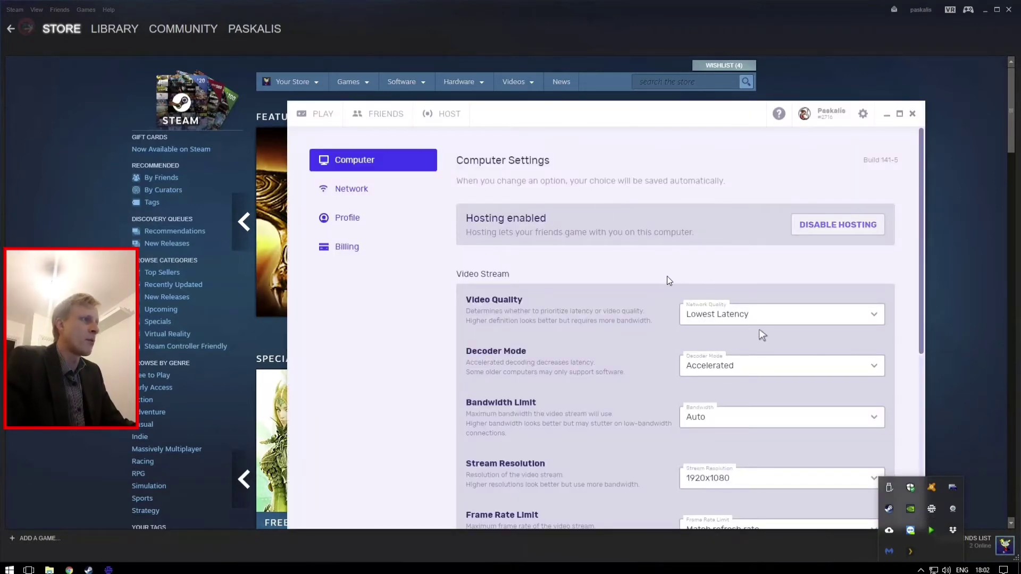
click(705, 312)
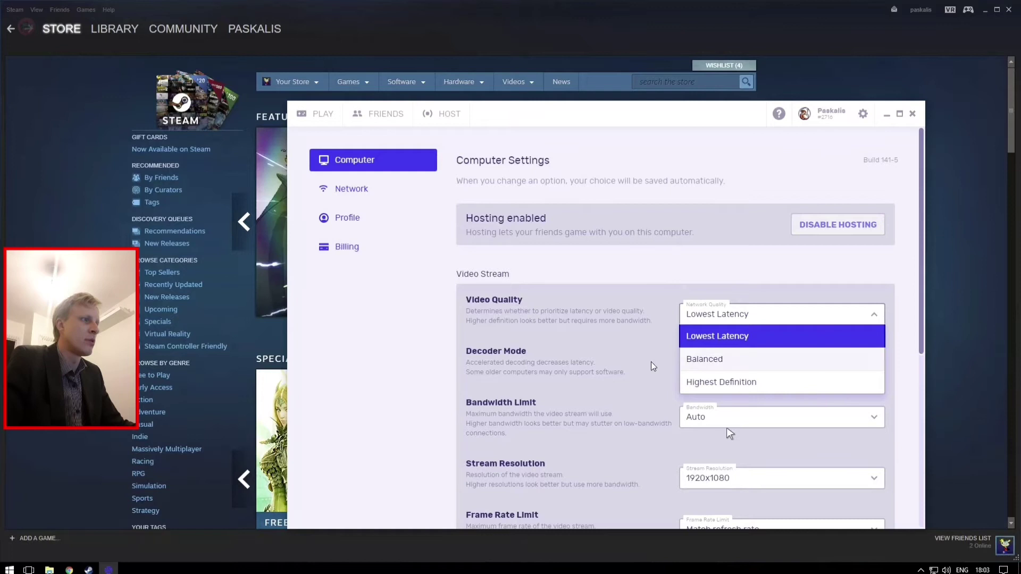
click(713, 434)
click(700, 418)
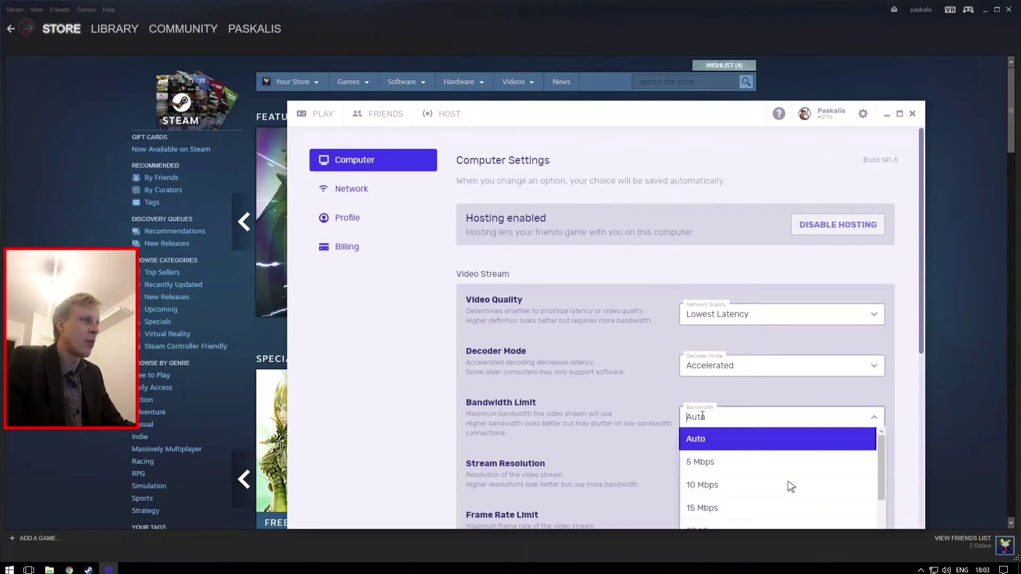
scroll(712, 443, down, 2)
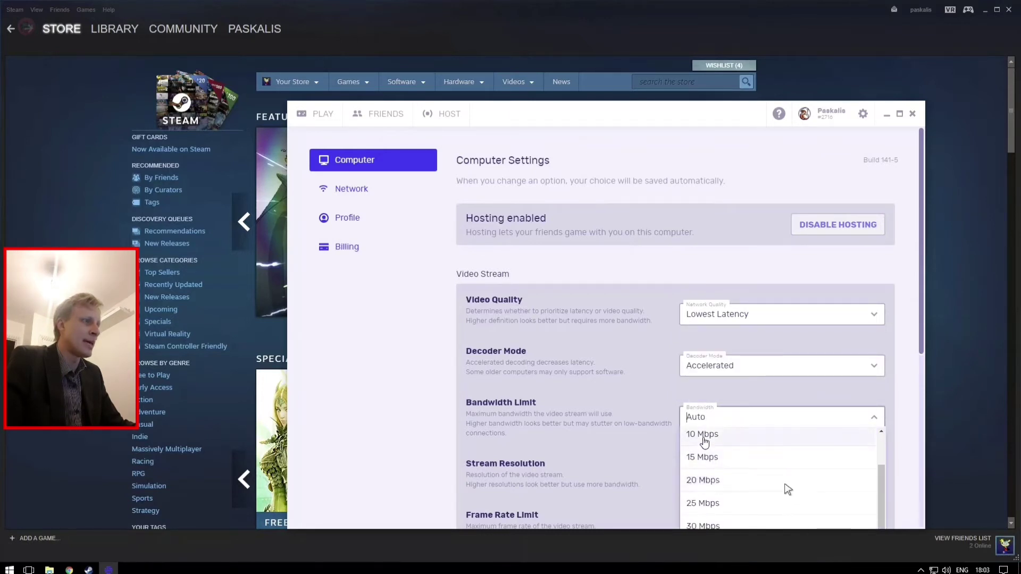
click(704, 437)
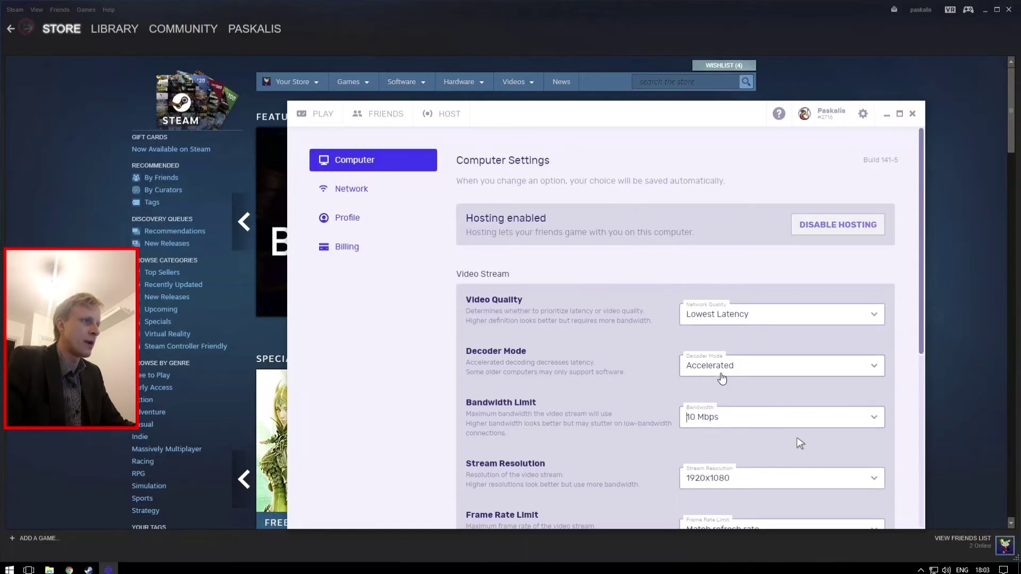
Set Decoder Mode to Software, minimize Parsec, and switch Steam into Big Picture.
click(722, 367)
click(700, 415)
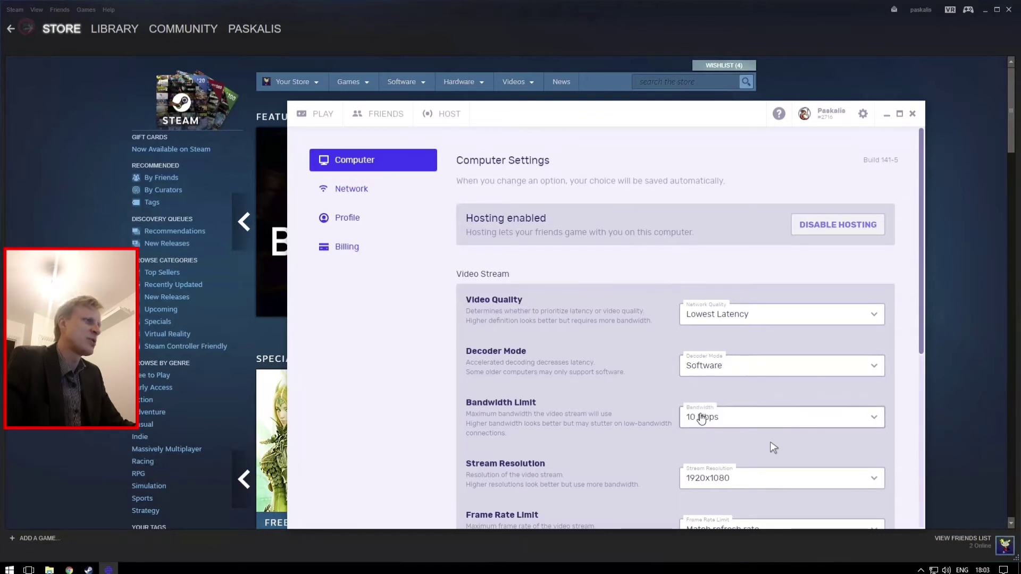
click(312, 114)
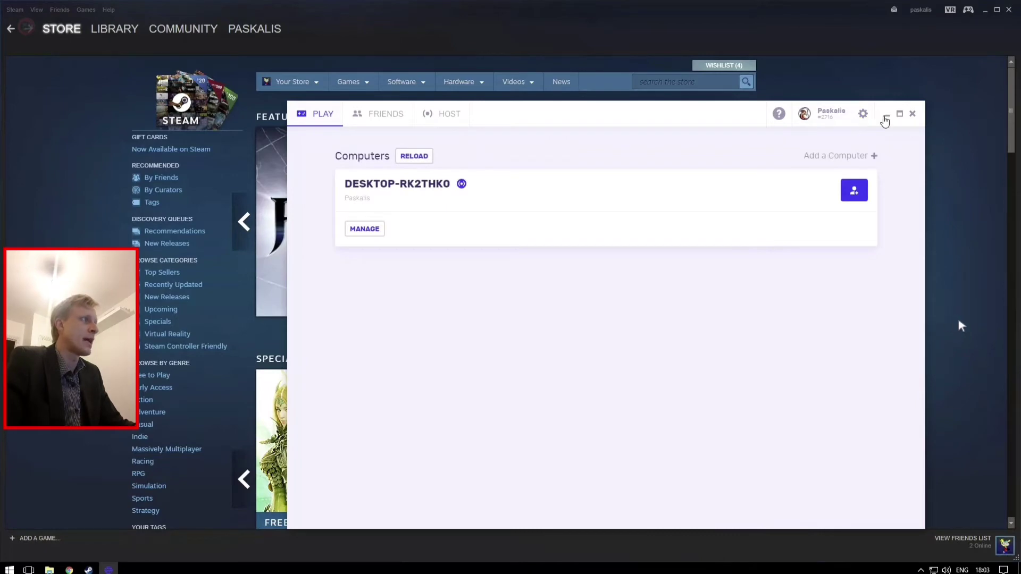
click(886, 116)
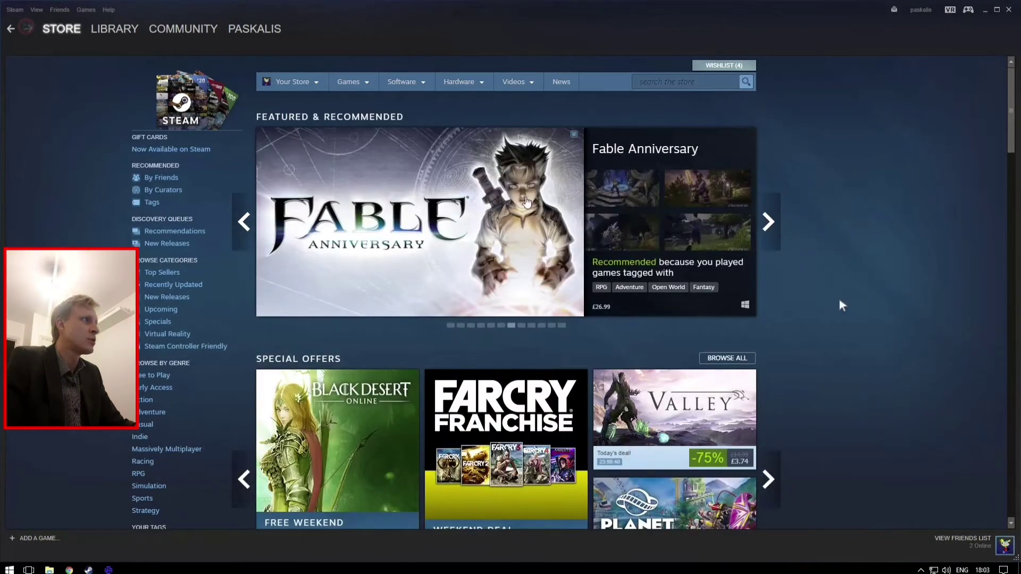
click(968, 10)
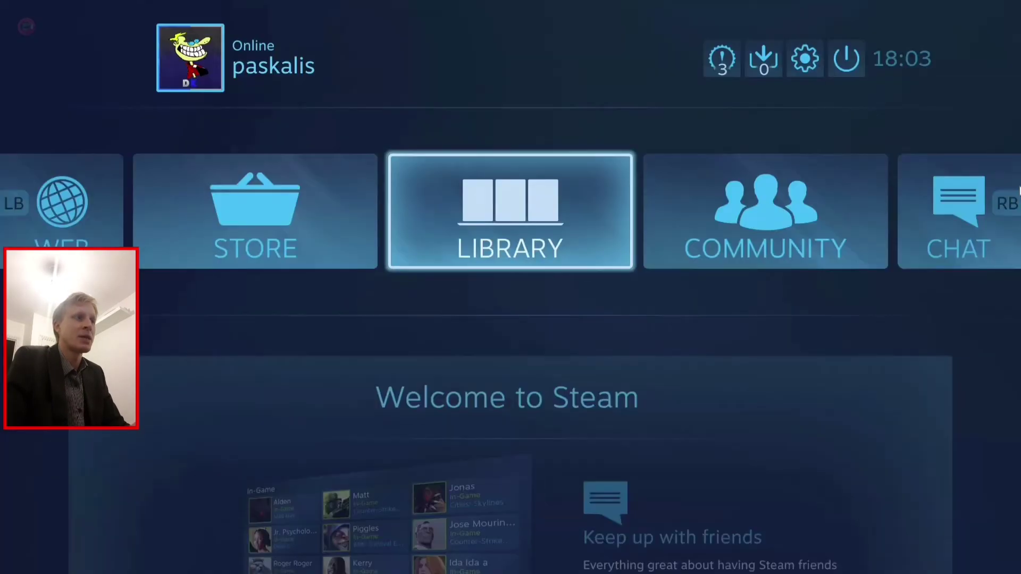
Open the Big Picture Library and briefly view BioShock Infinite's page.
key(Right)
key(Left)
key(Right)
key(Left)
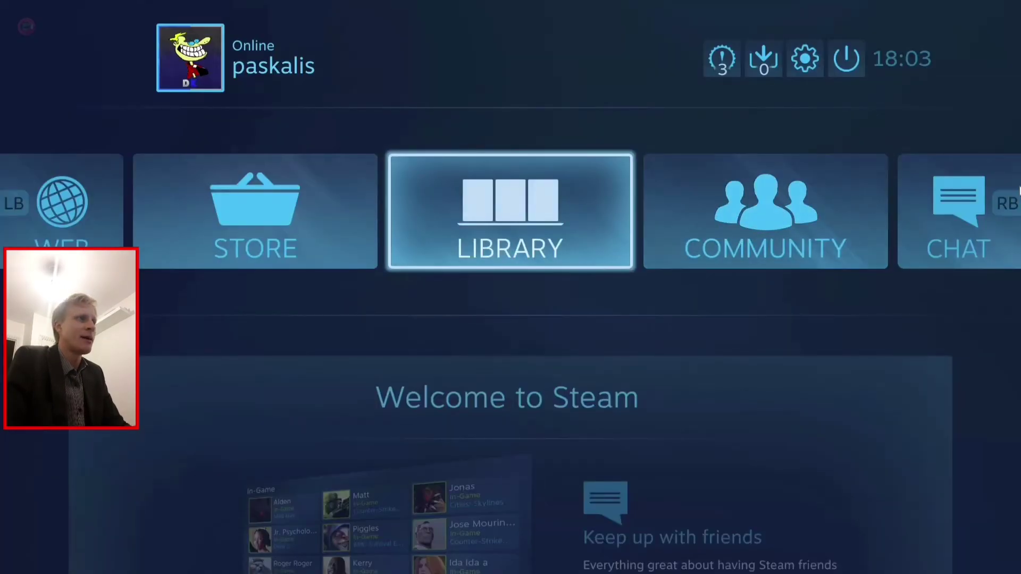
key(Left)
key(Right)
key(Return)
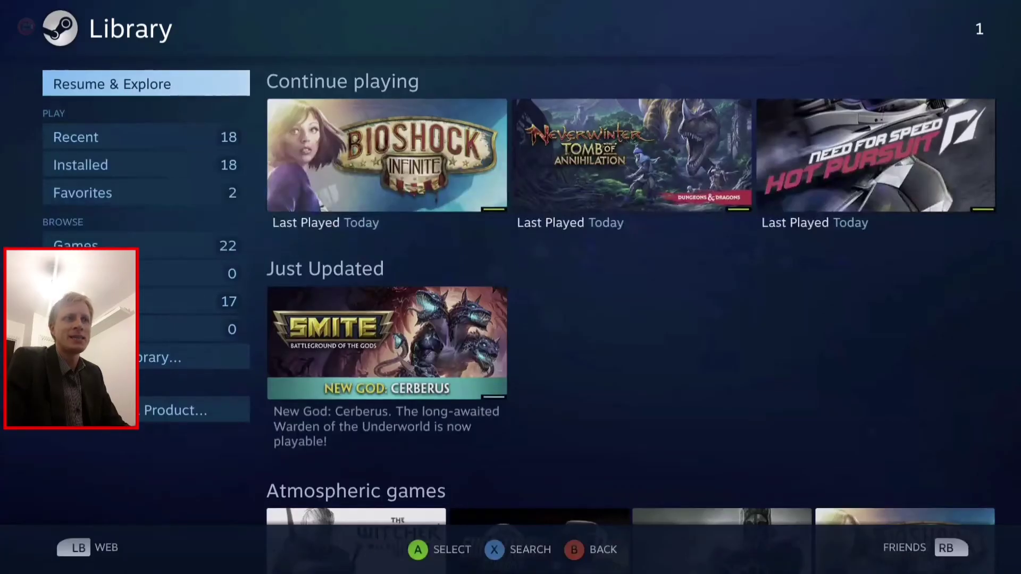
key(Right)
key(Return)
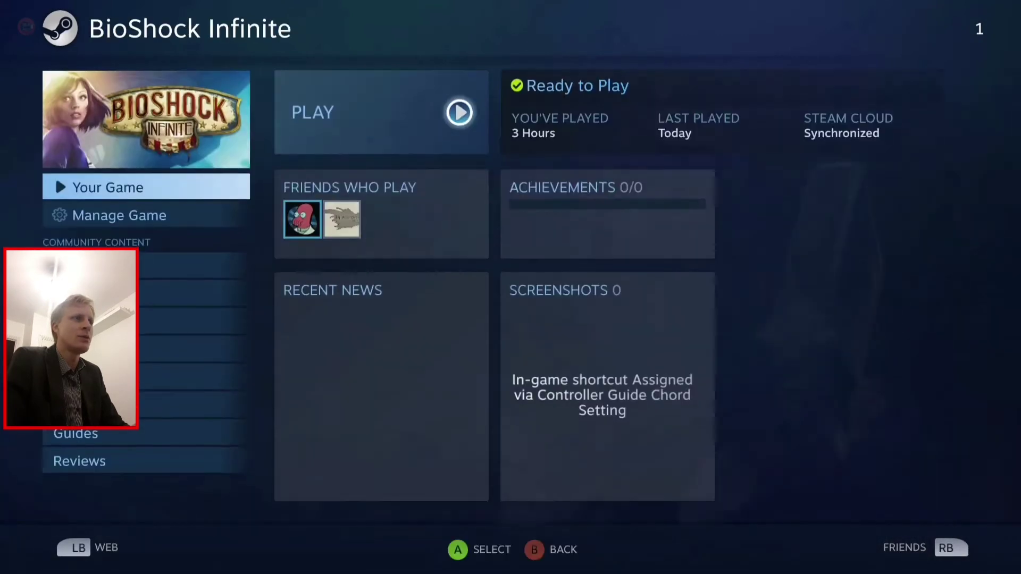
key(Escape)
key(Right)
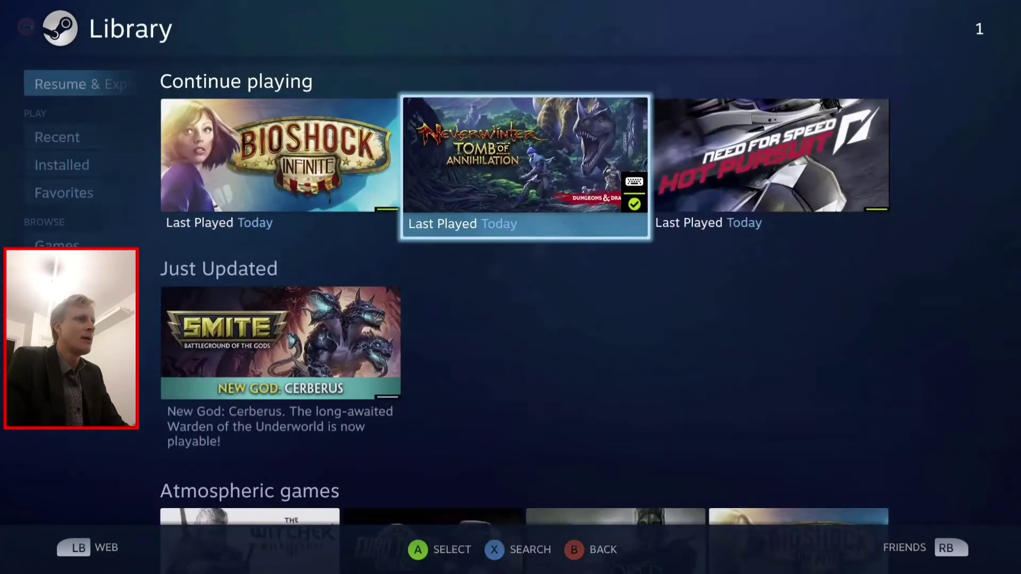
Browse past SMITE and The Witcher, return to BioShock Infinite, and launch it.
key(Down)
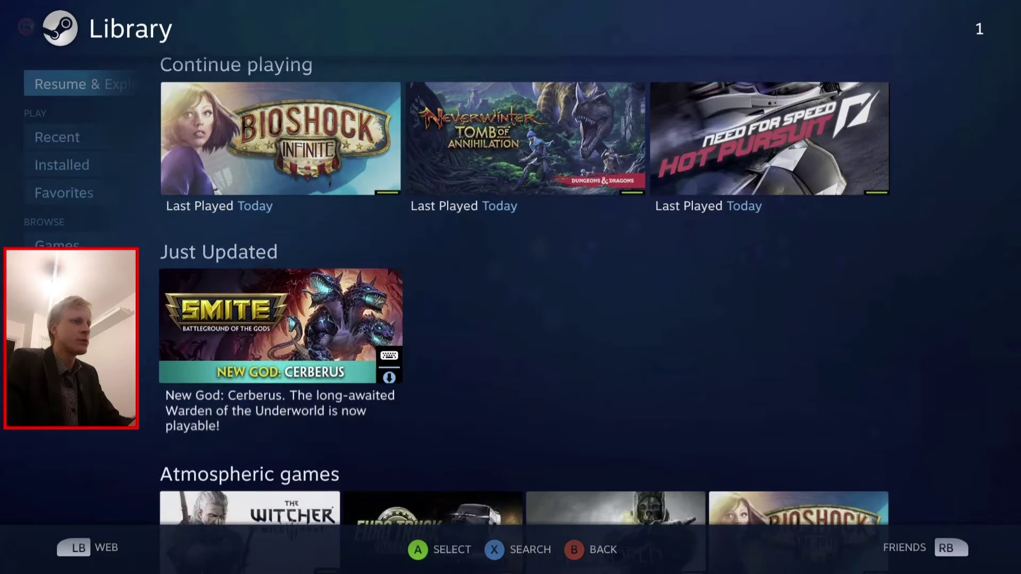
key(Down)
key(Up)
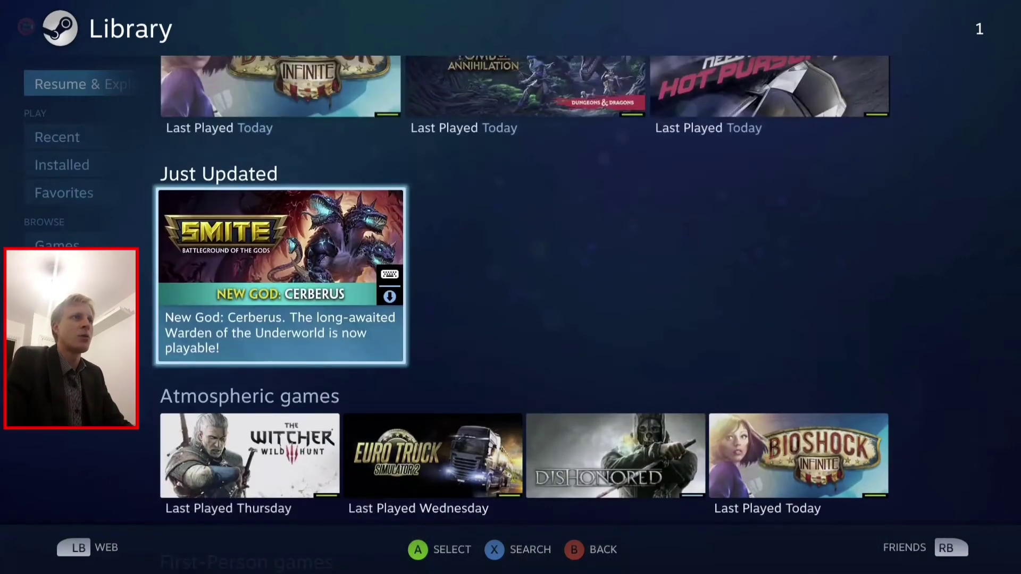
key(Up)
key(Return)
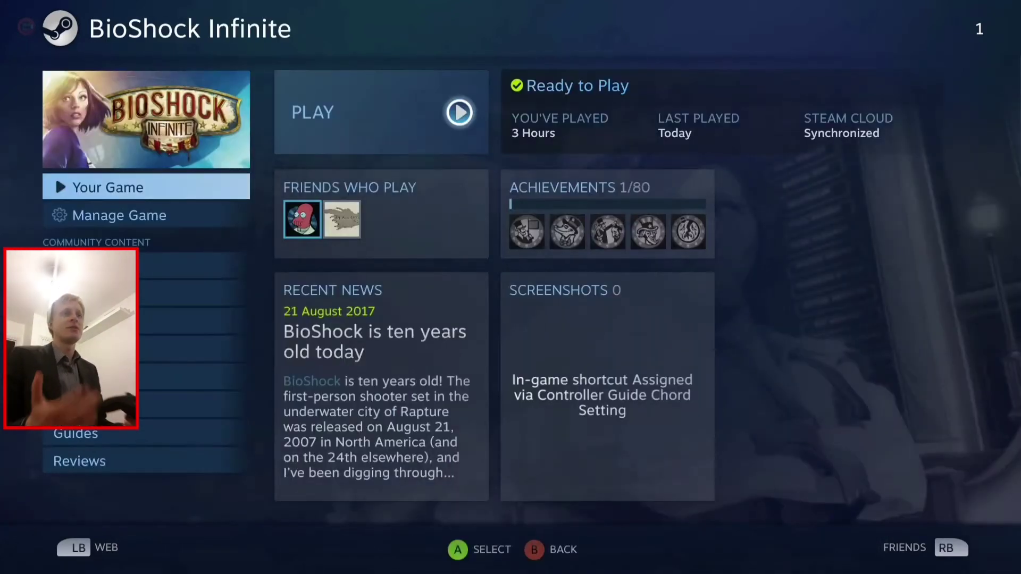
key(Return)
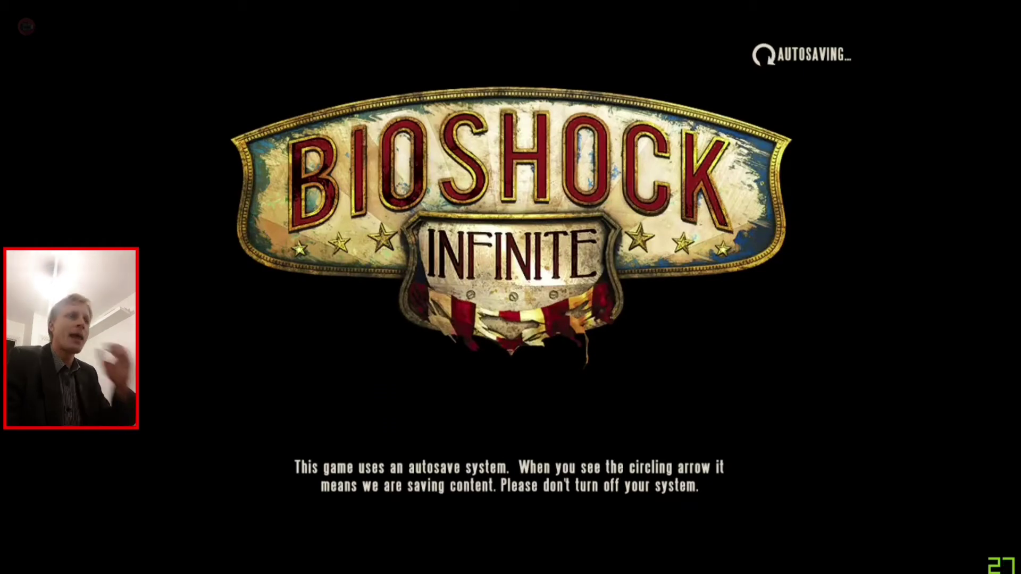
Continue the saved BioShock Infinite game from Main Game and fire the pistol down the street.
key(Return)
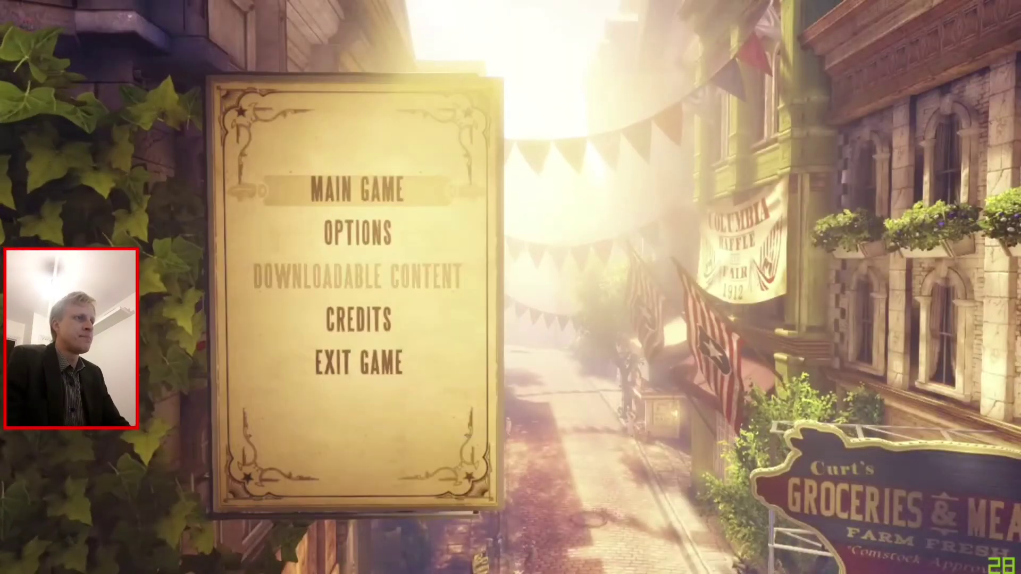
key(Return)
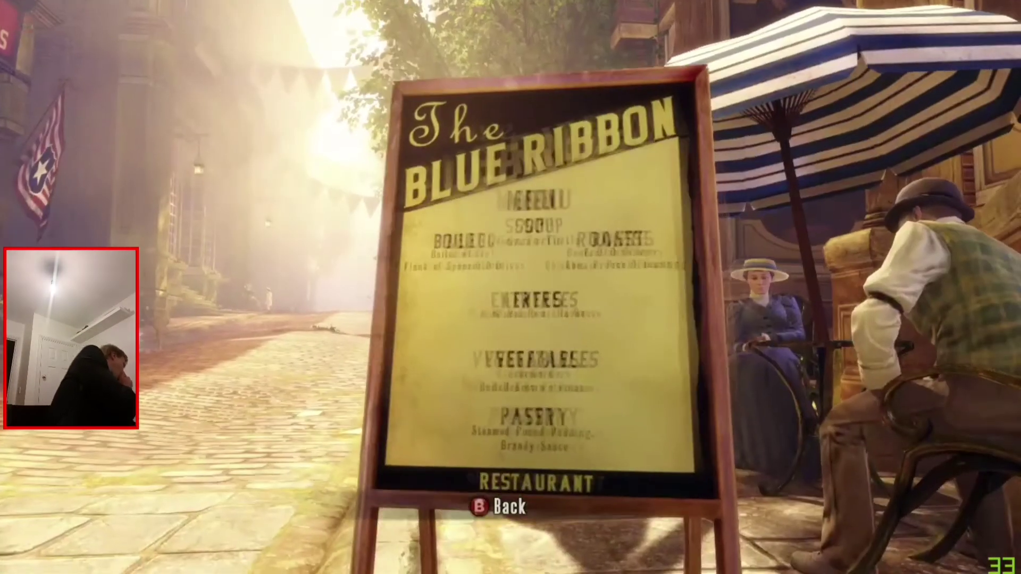
key(Return)
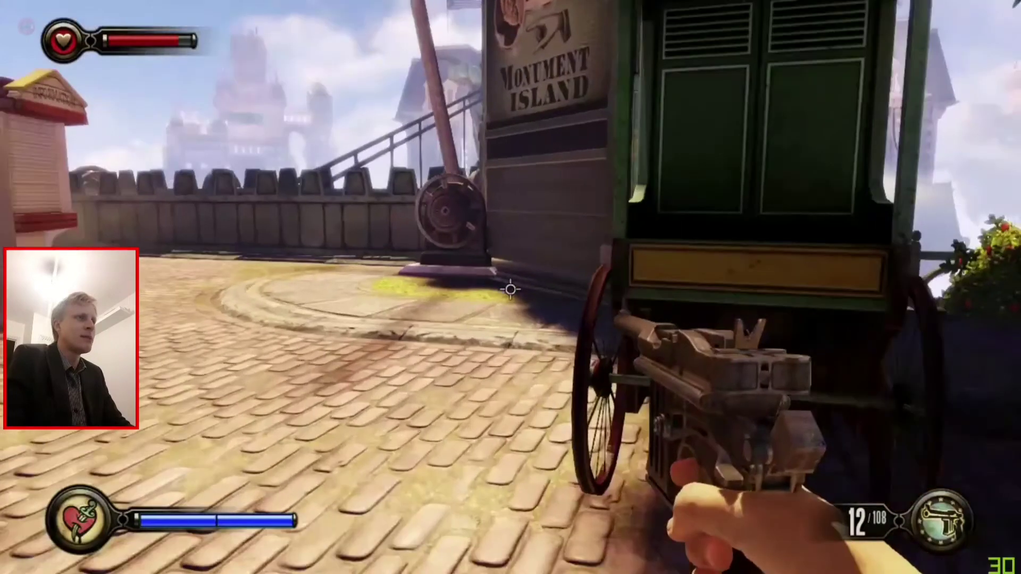
click(510, 290)
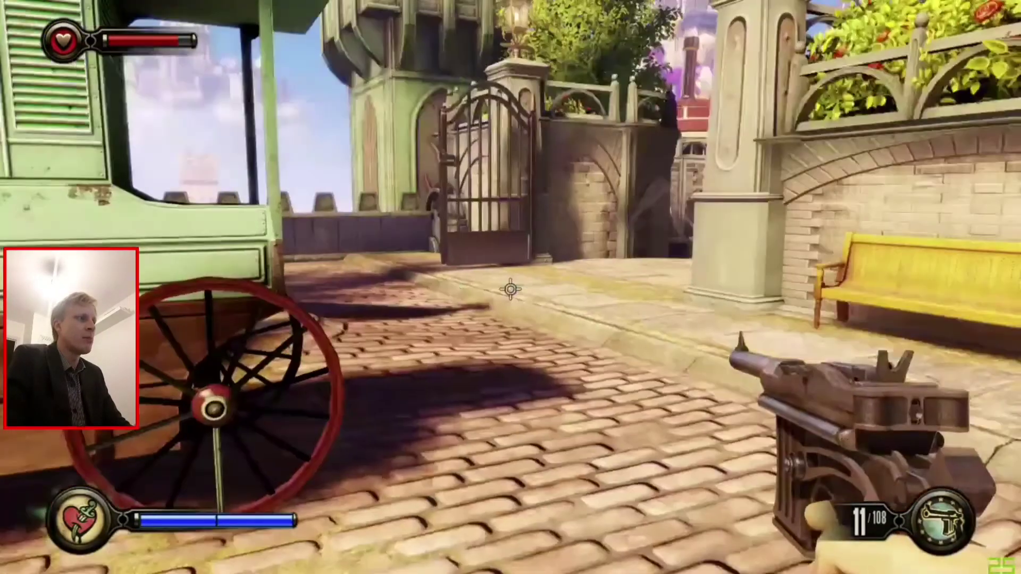
Pause the game and confirm Exit To Desktop.
key(Escape)
key(Escape)
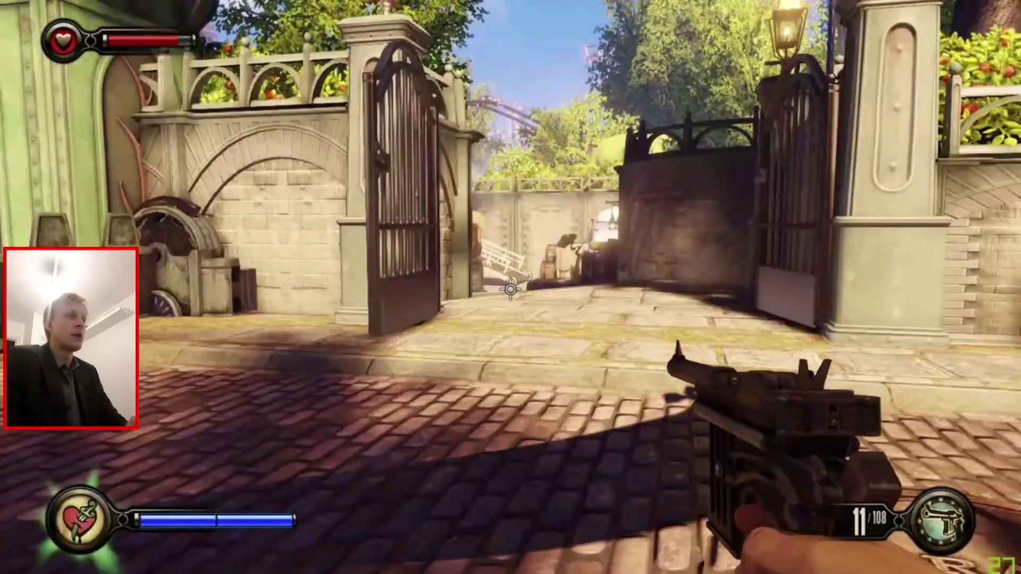
key(Escape)
key(Down)
key(Down)
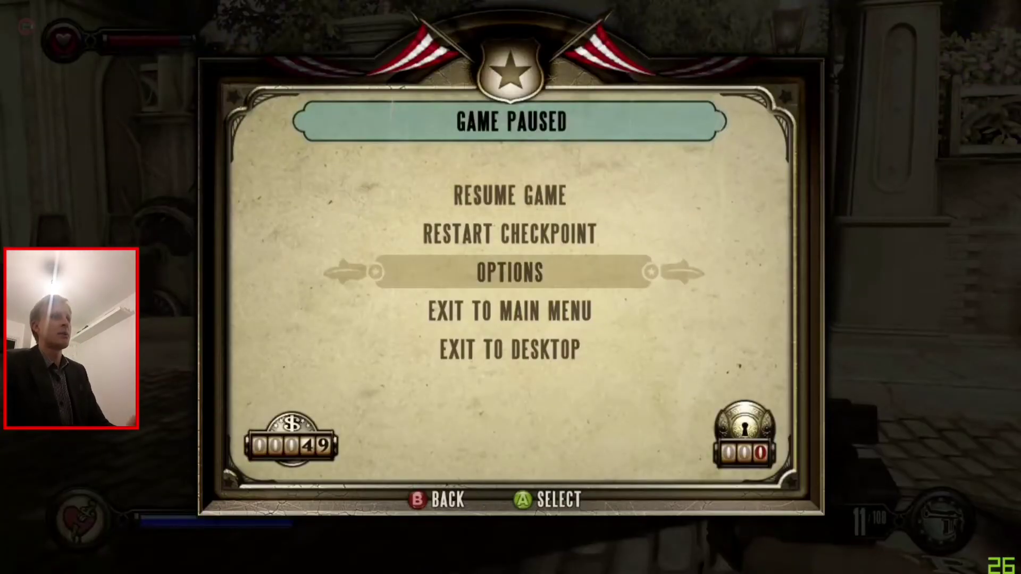
key(Down)
key(Down)
key(Return)
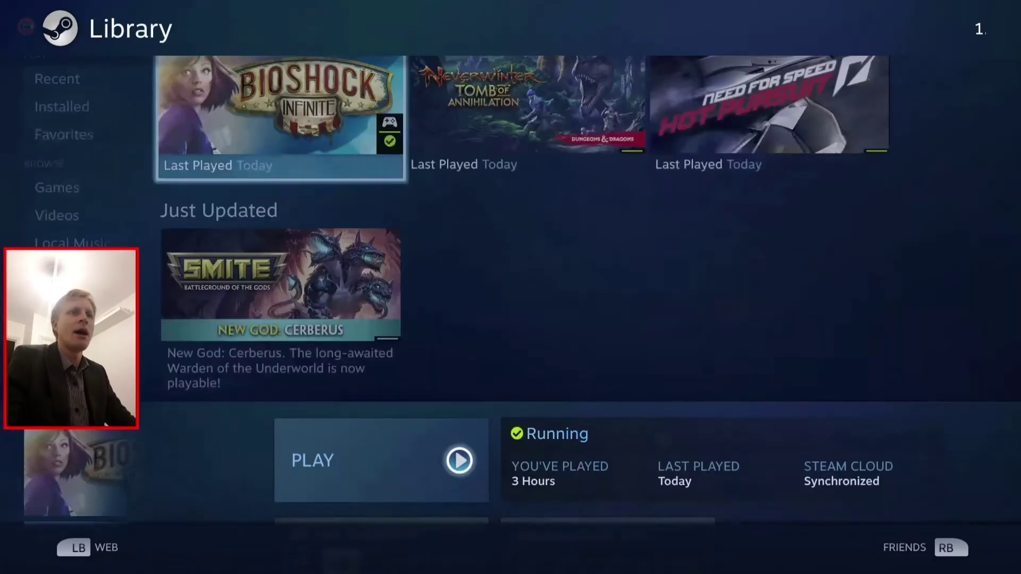
Find Path of Exile in the Library's Recent games grid and press Play.
key(Left)
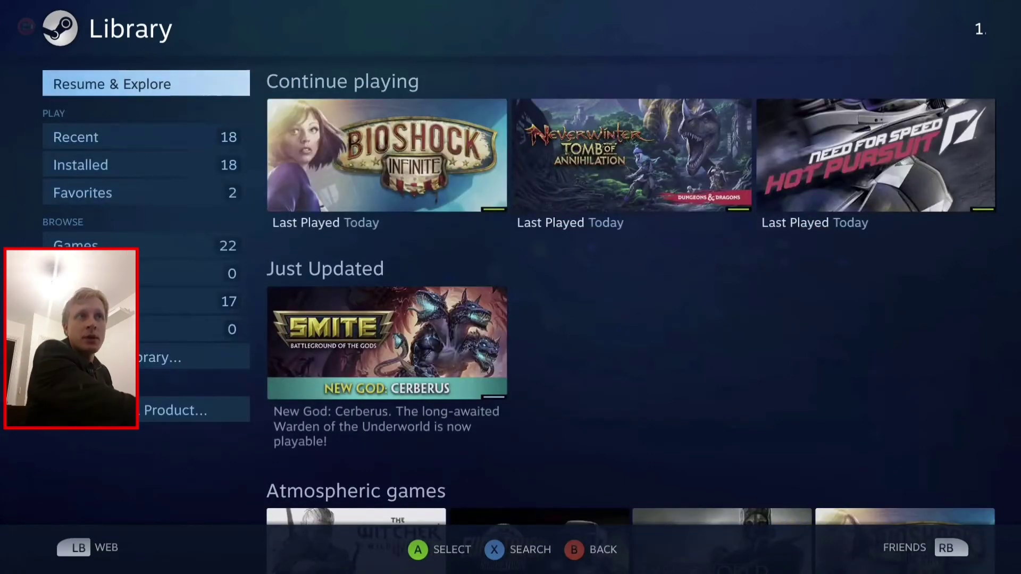
key(Down)
key(Escape)
key(Return)
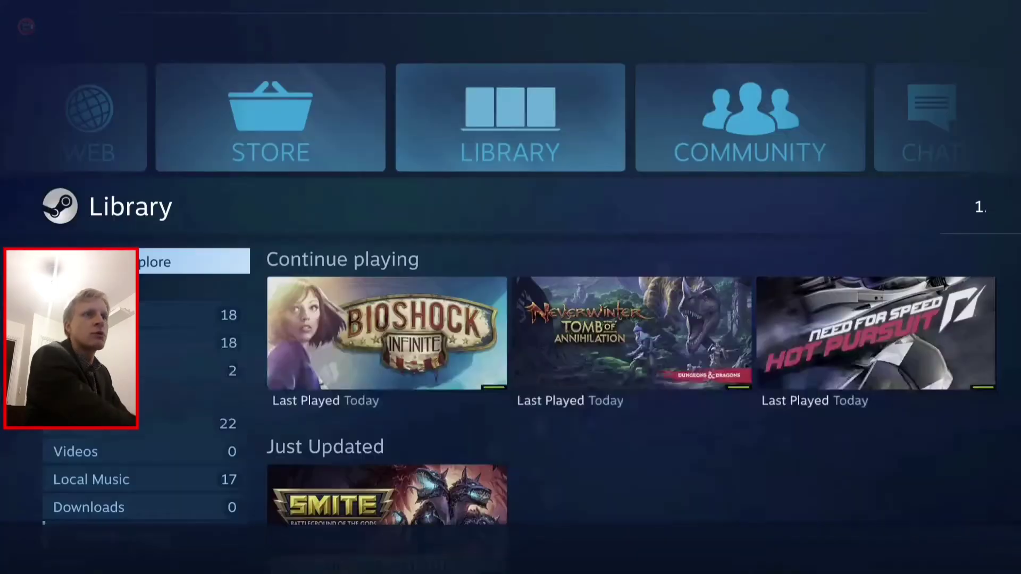
key(Right)
key(Left)
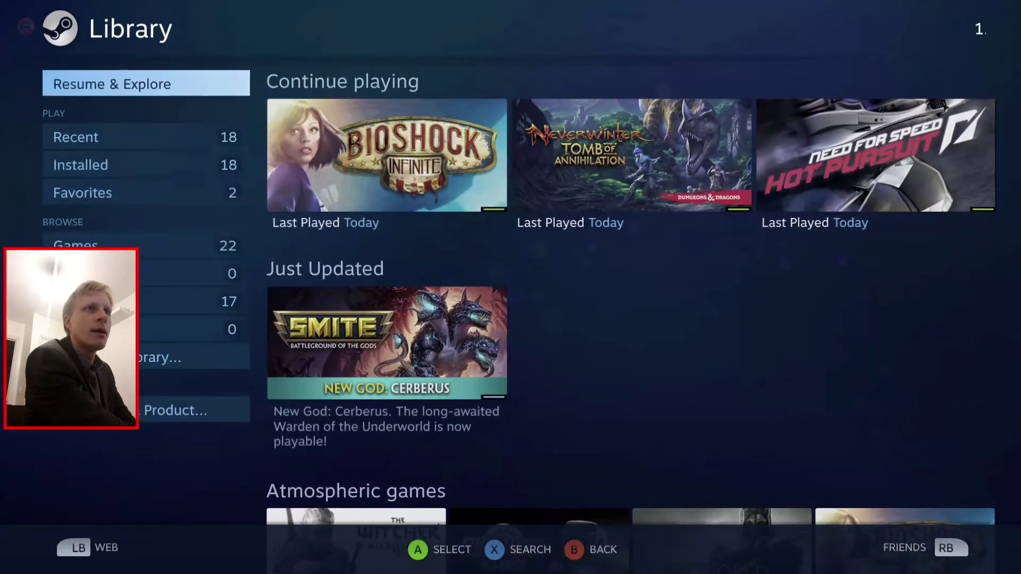
key(Down)
key(Right)
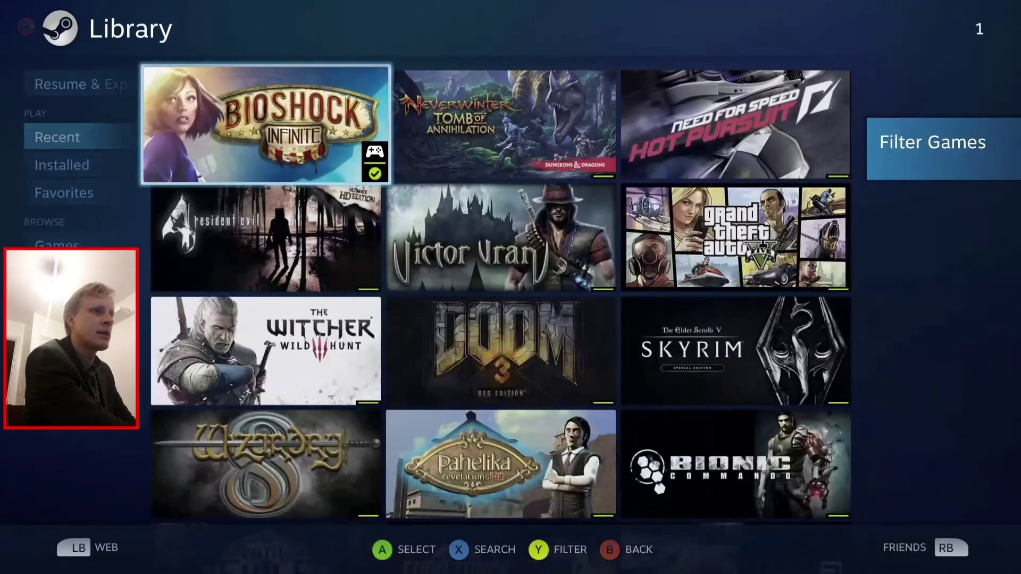
key(Down)
key(Down)
key(Down)
key(Down)
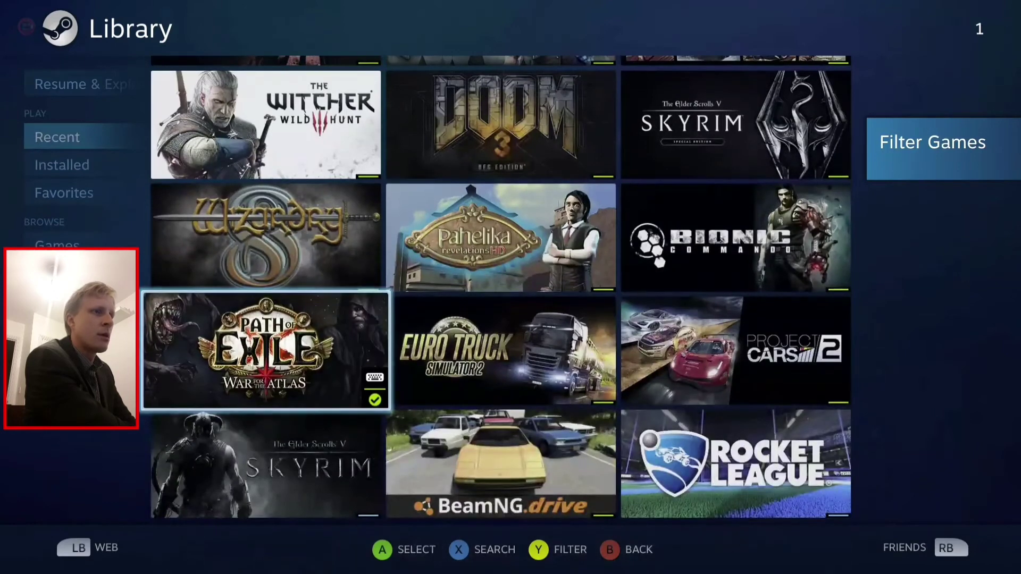
key(Return)
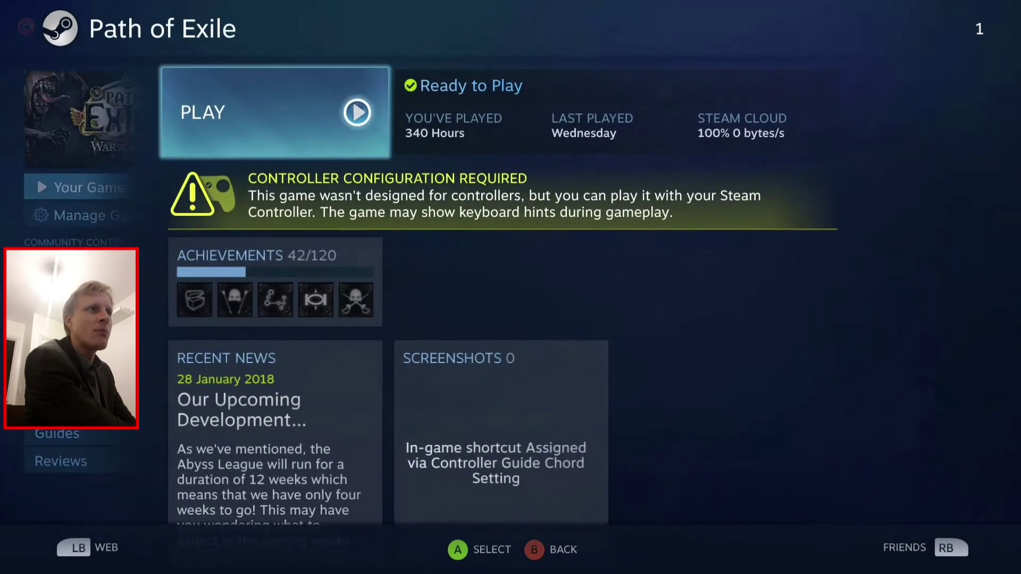
key(Return)
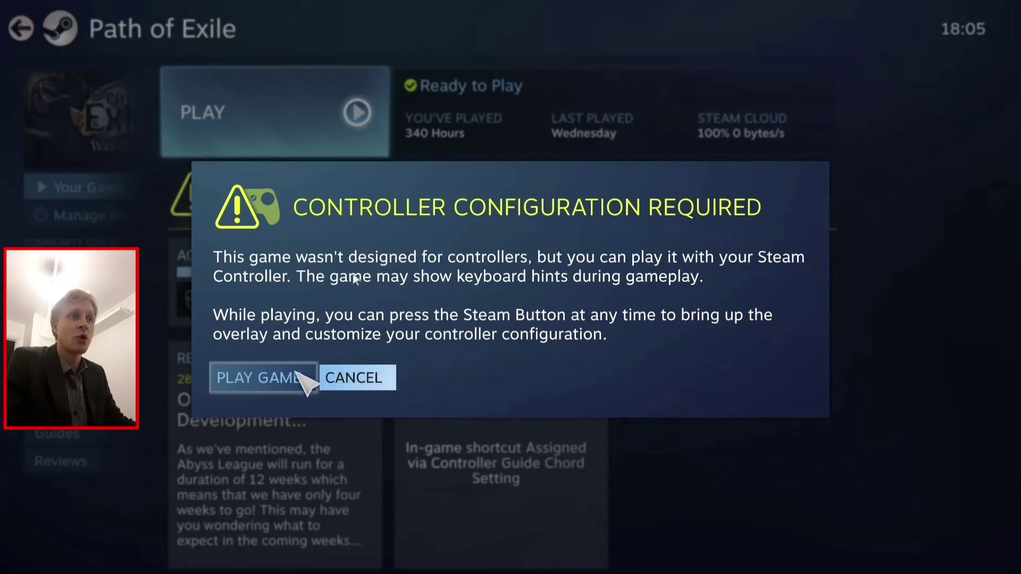
Choose Play Game on the controller warning, log in, and enter with the existing character.
click(259, 377)
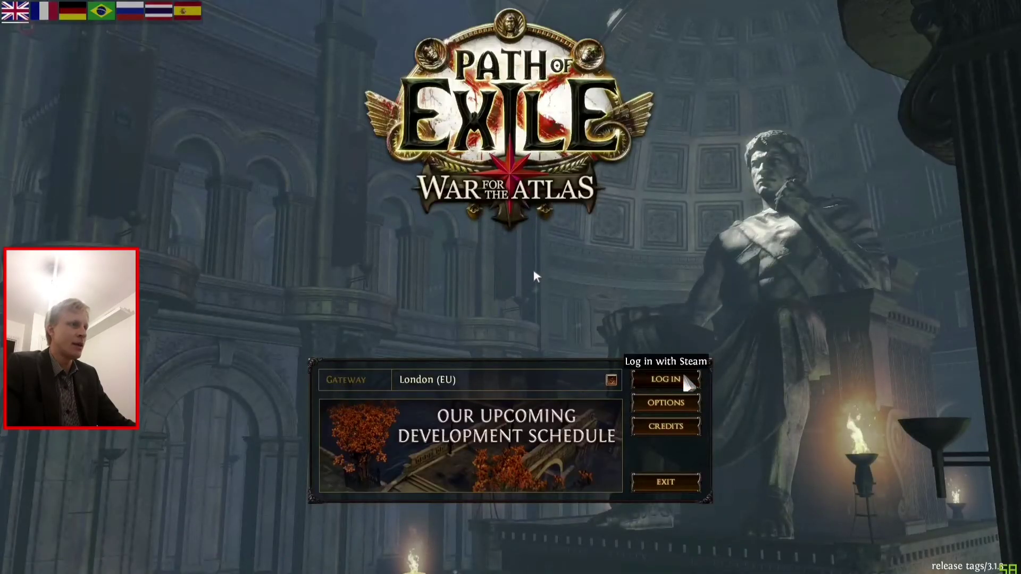
click(665, 379)
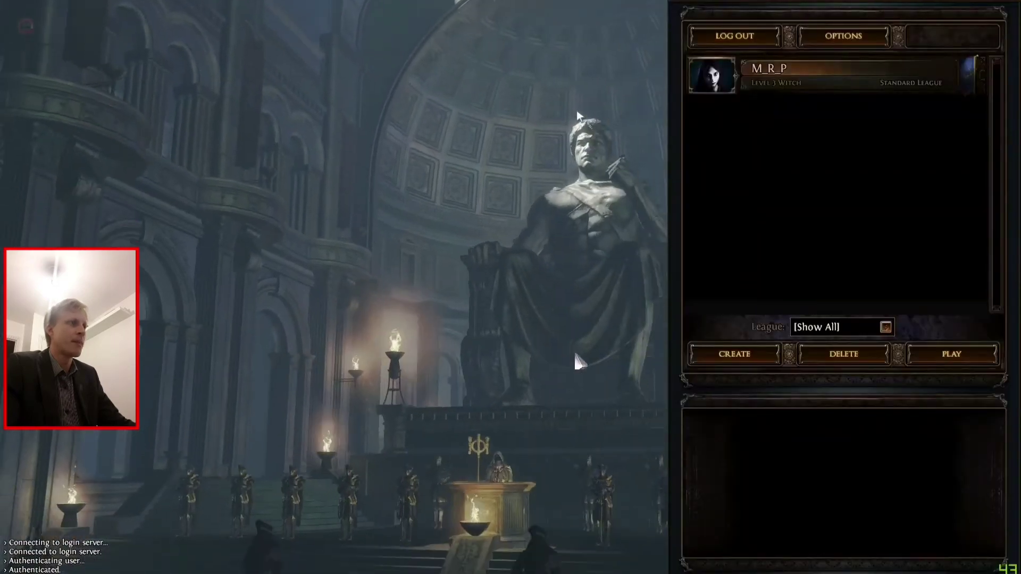
double_click(891, 76)
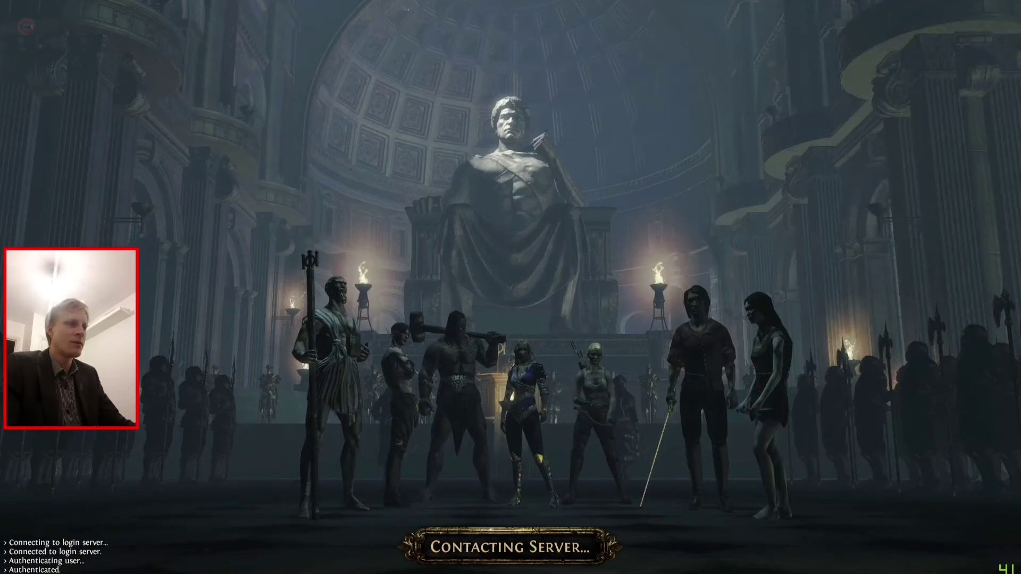
Show the DeX taskbar, return to the game, walk through town, and pause to quit.
key(super)
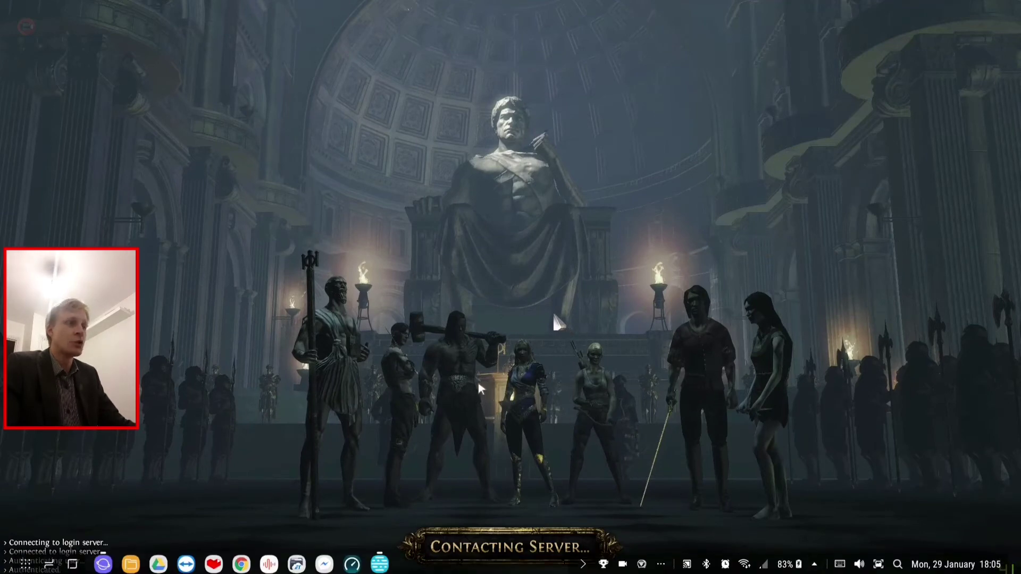
click(479, 350)
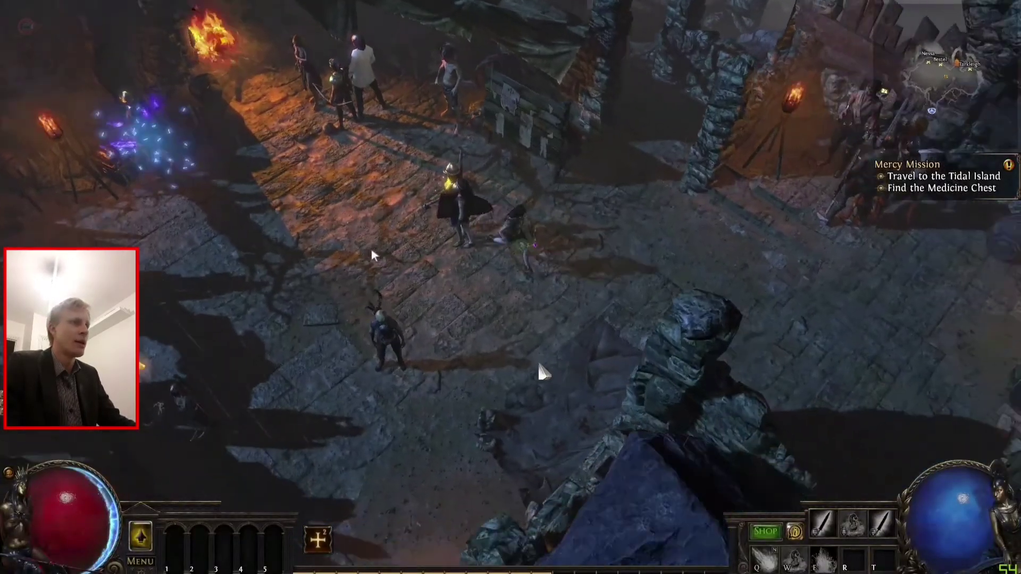
mouse_move(537, 360)
mouse_down()
mouse_move(280, 154)
mouse_move(563, 387)
mouse_move(462, 225)
mouse_up()
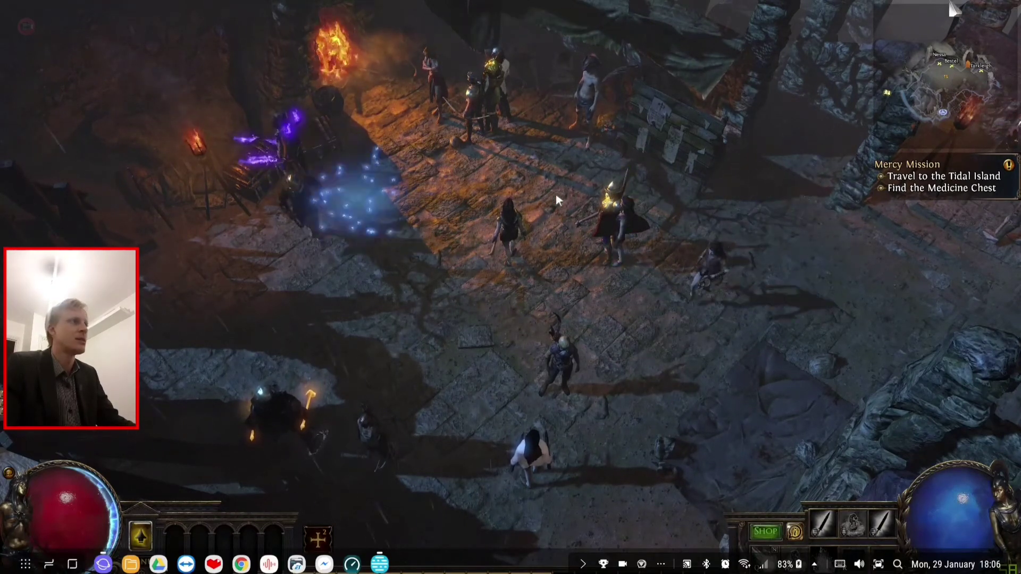
key(Escape)
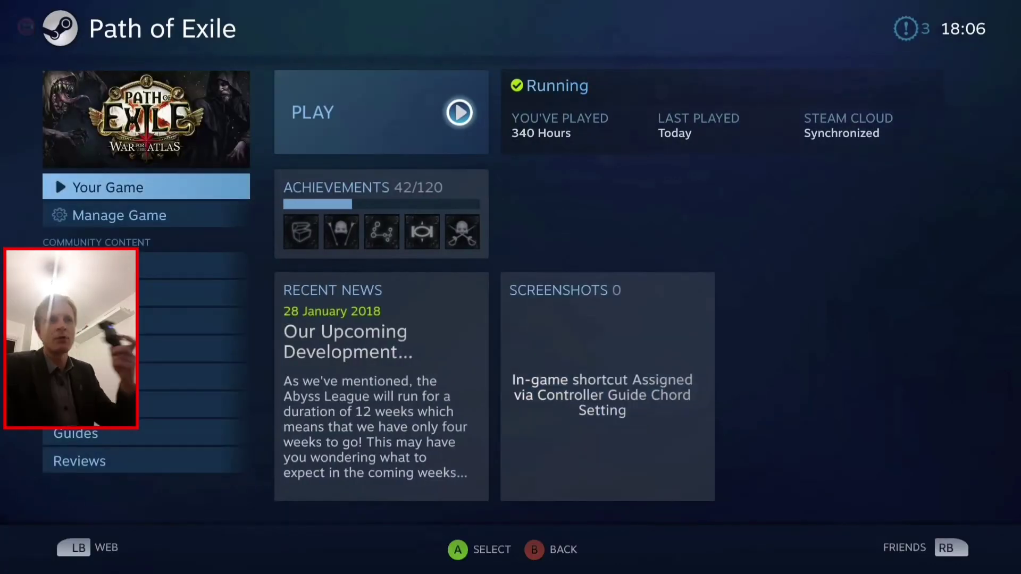
Go back to the Recent library and launch Victor Vran from its tile.
key(Escape)
key(Right)
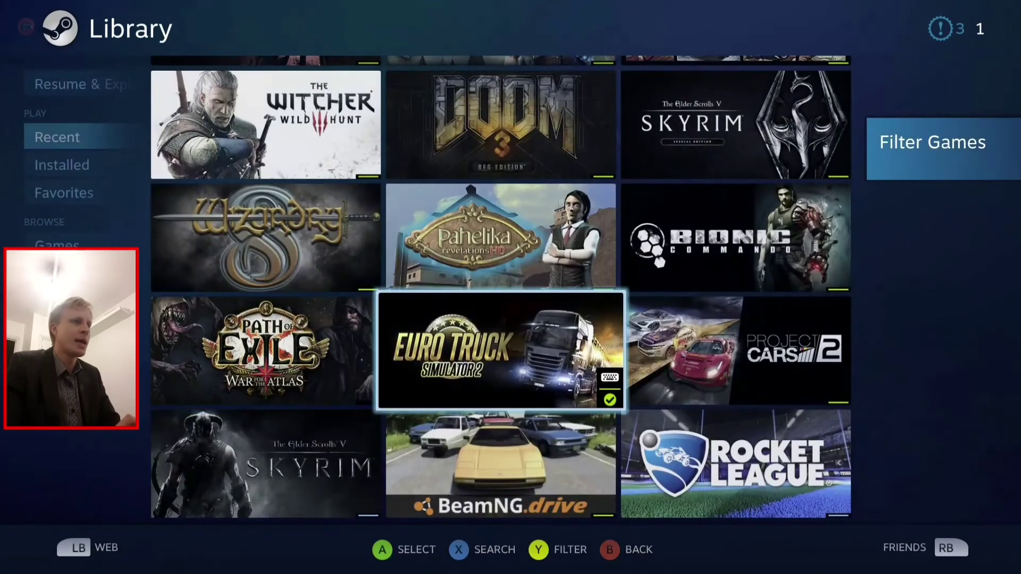
key(Up)
key(Up)
key(Up)
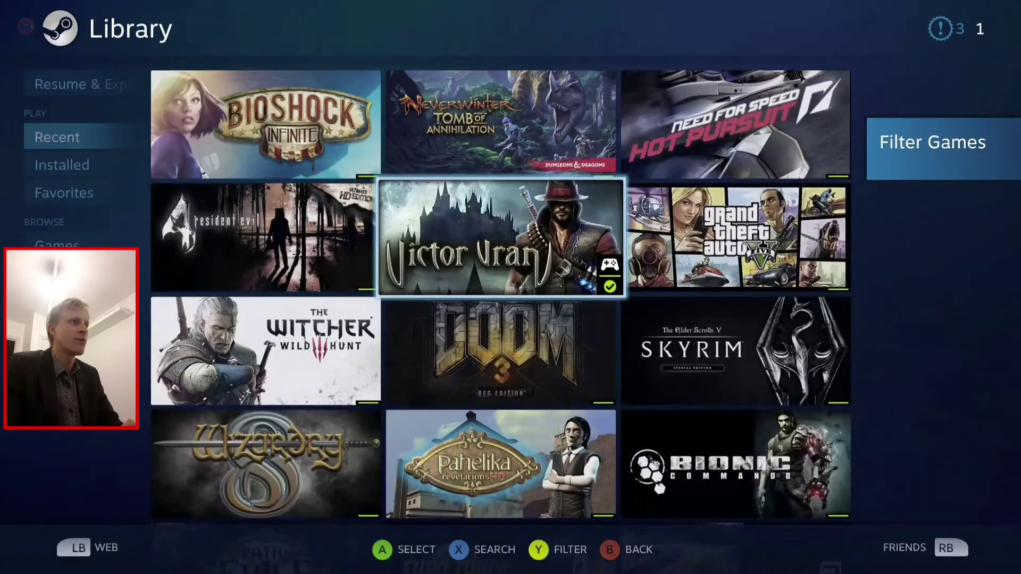
key(Down)
key(Up)
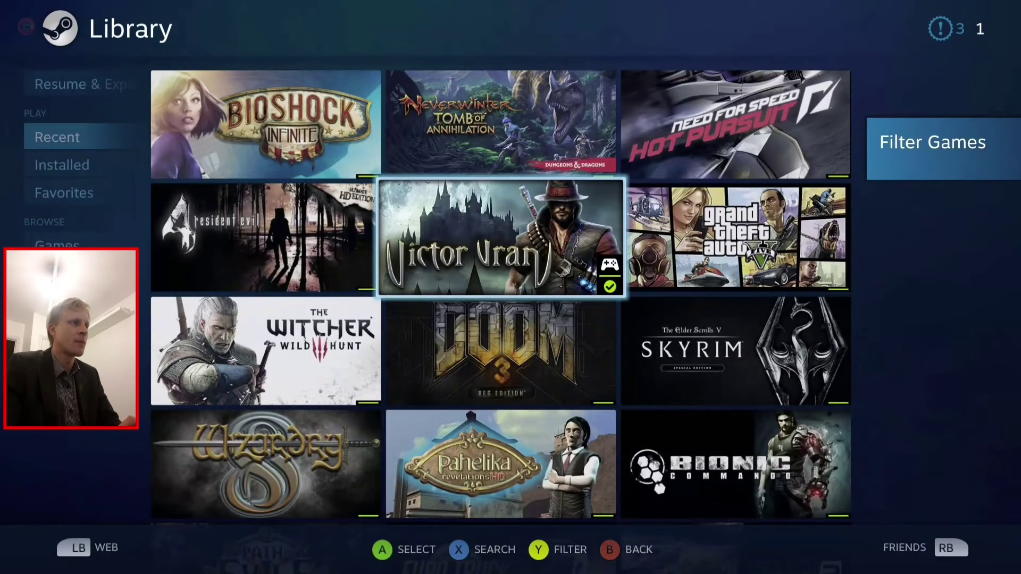
key(Return)
key(Right)
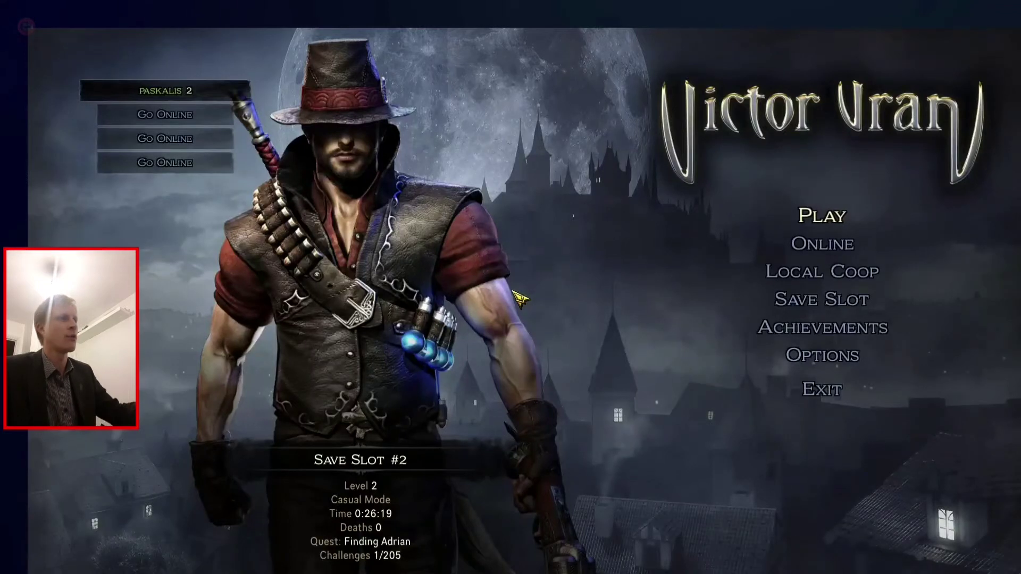
Browse Victor Vran's main menu and glance at the achievements list.
key(Down)
key(Down)
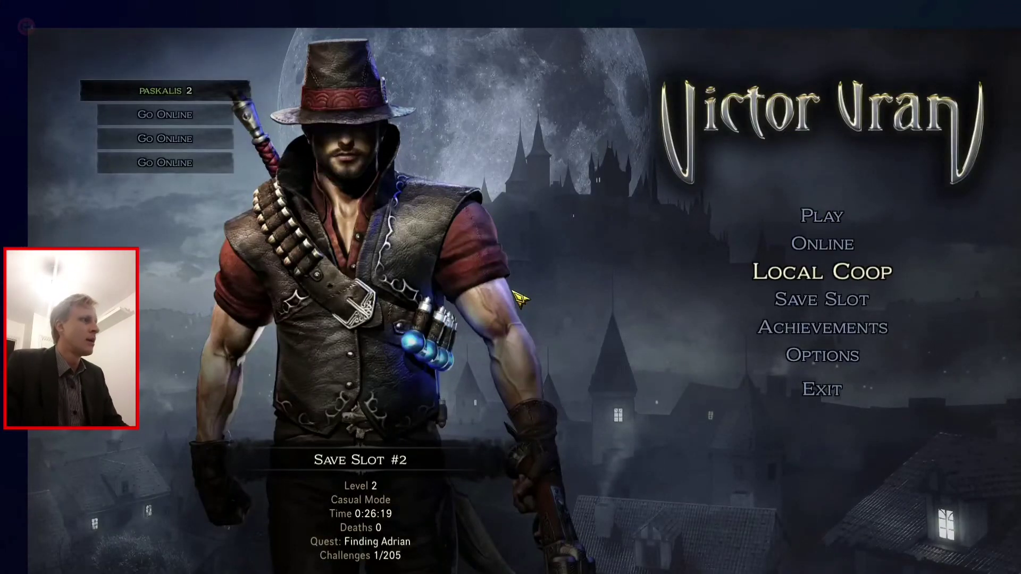
key(Down)
key(Down)
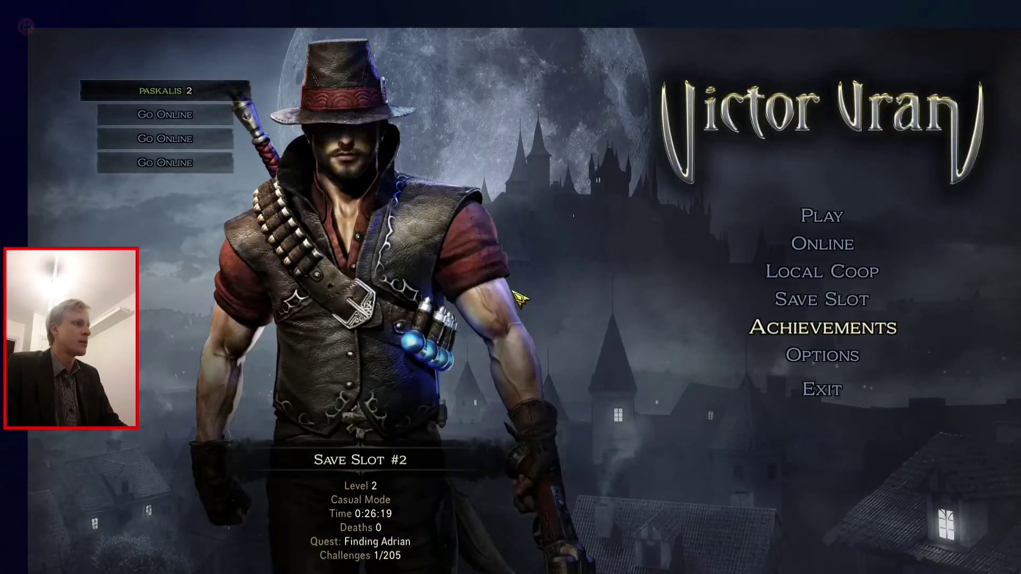
key(Return)
key(Escape)
Review the Options > Video settings, then choose Play to load Save Slot #2.
key(Down)
key(Down)
key(Down)
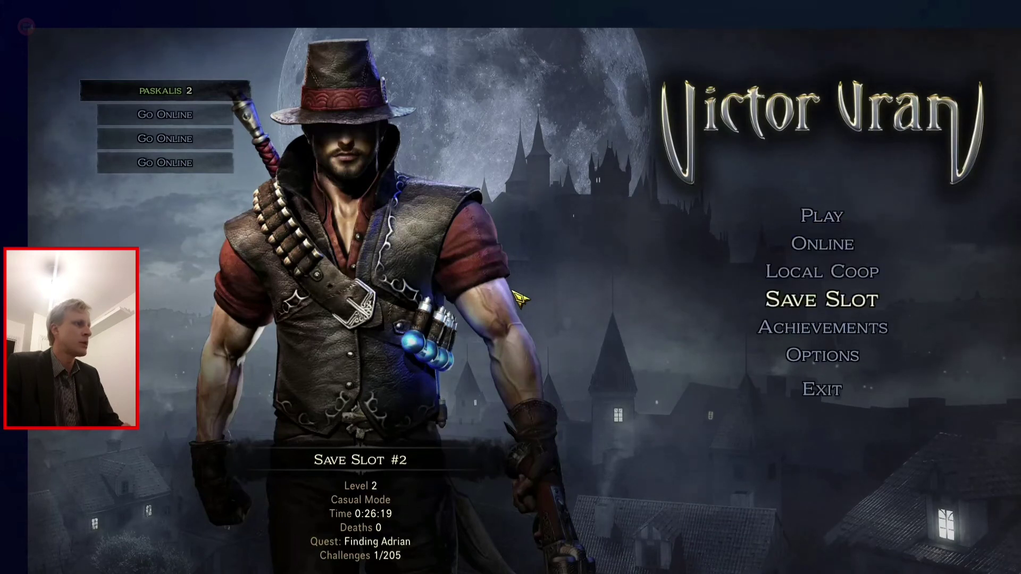
key(Down)
key(Down)
key(Return)
key(Down)
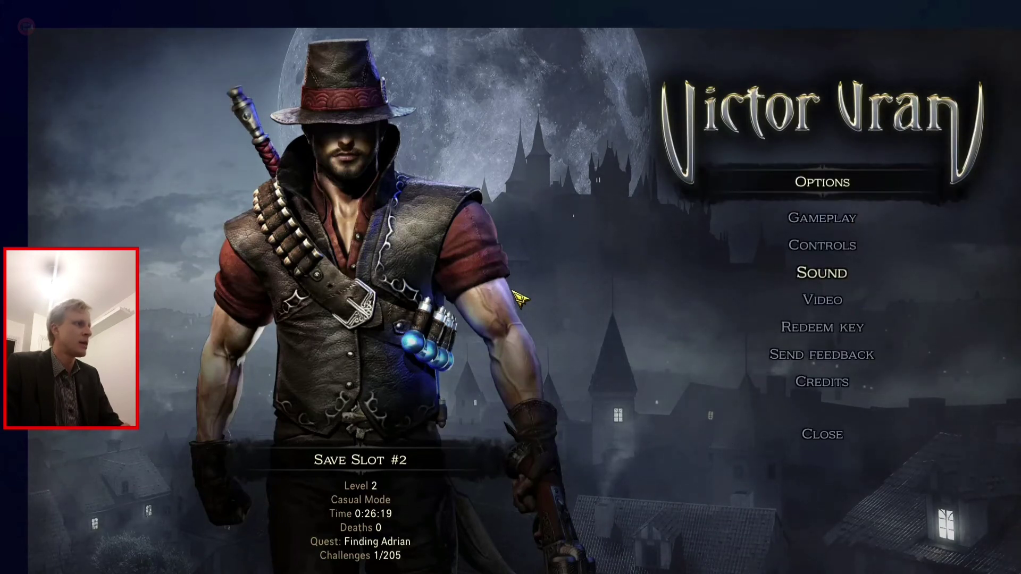
key(Down)
key(Return)
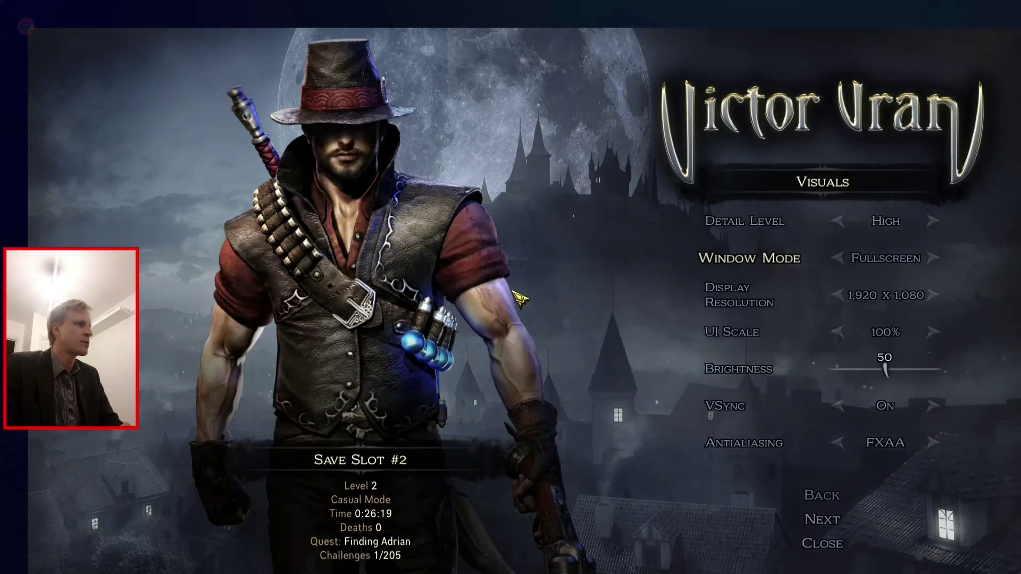
key(Escape)
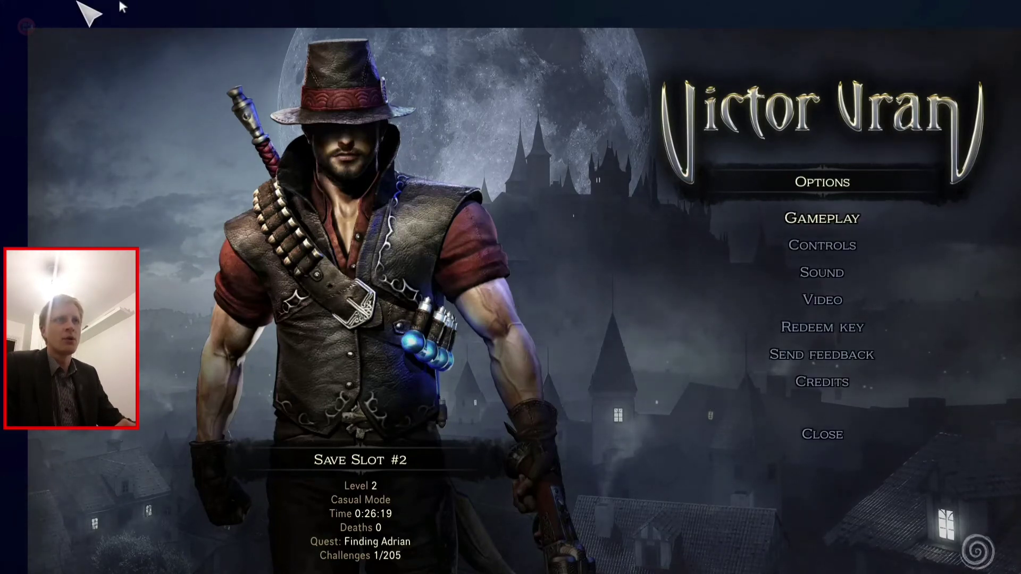
key(Escape)
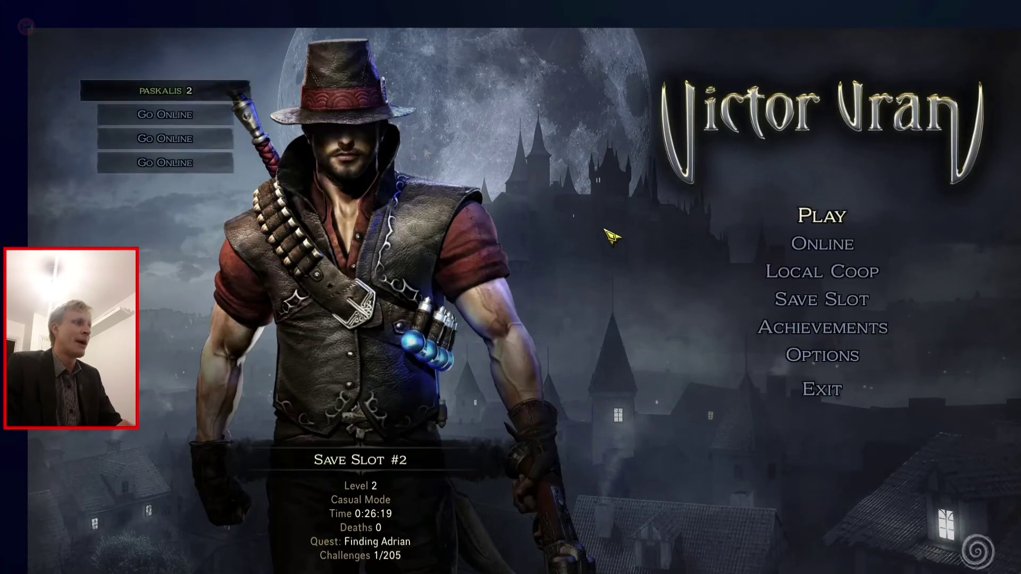
key(Return)
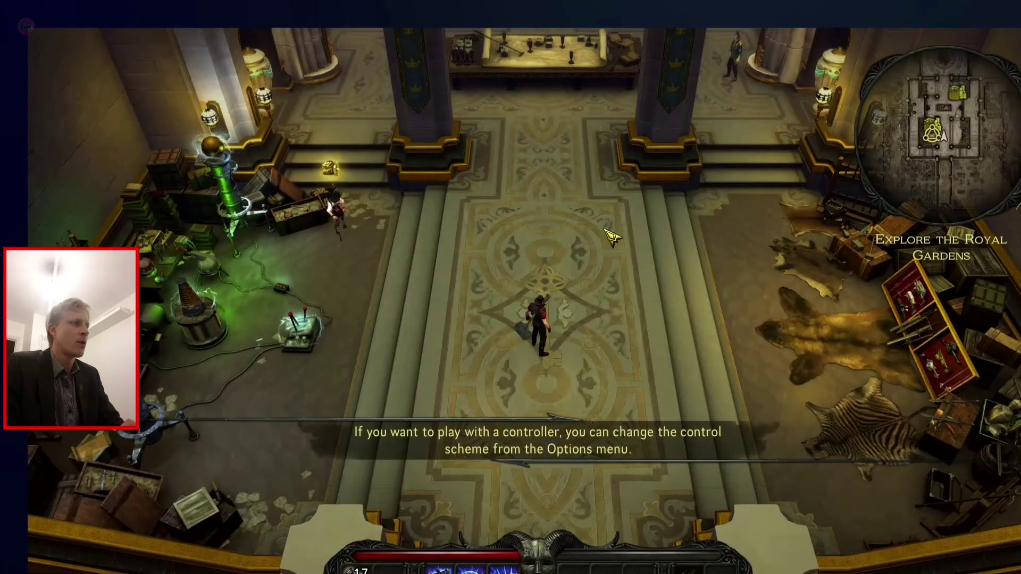
Check the Controls options showing Player One on Controller 1, then close all menus to resume play.
key(Escape)
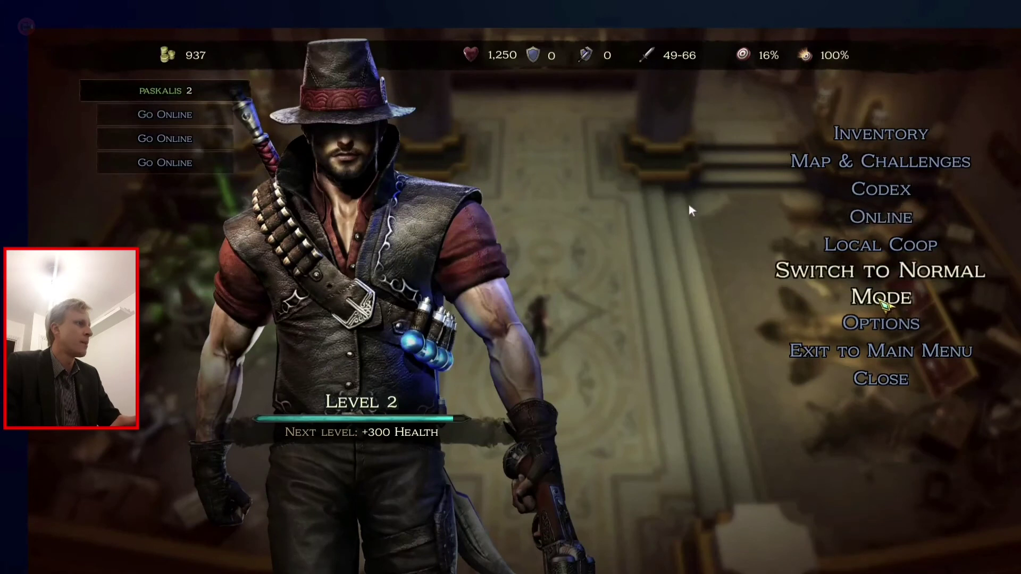
key(Down)
key(Down)
key(Return)
key(Down)
key(Down)
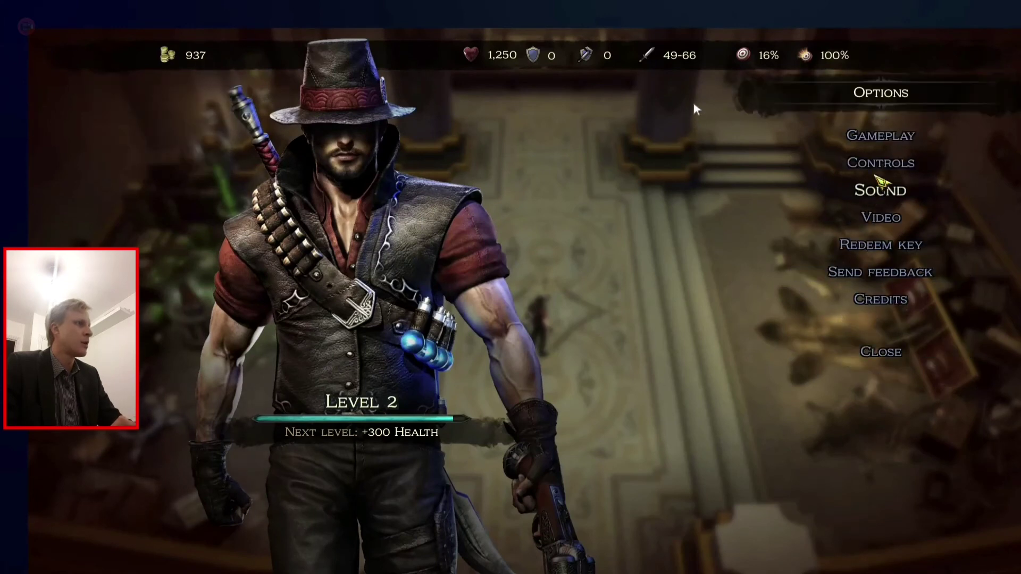
click(883, 164)
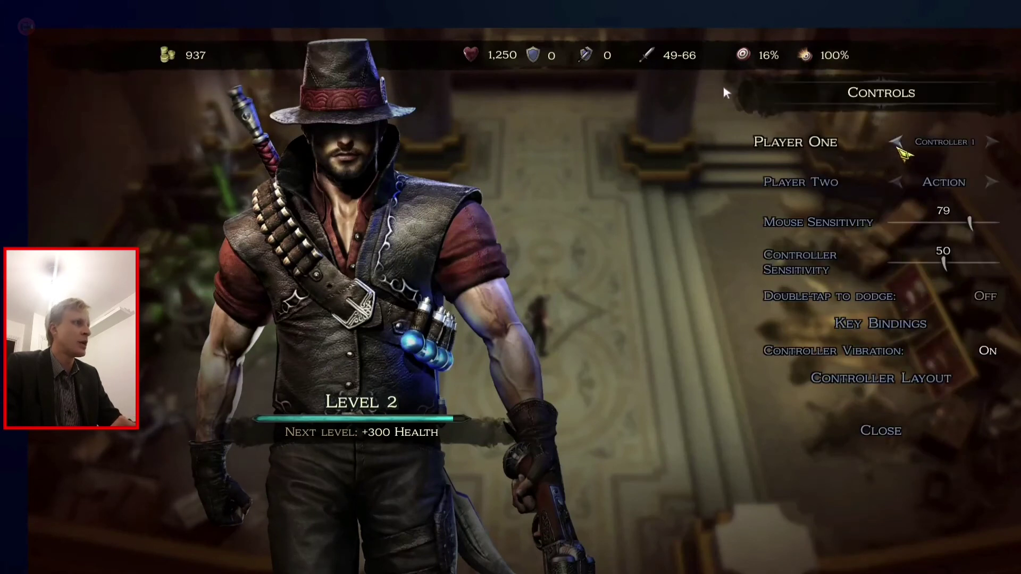
key(Escape)
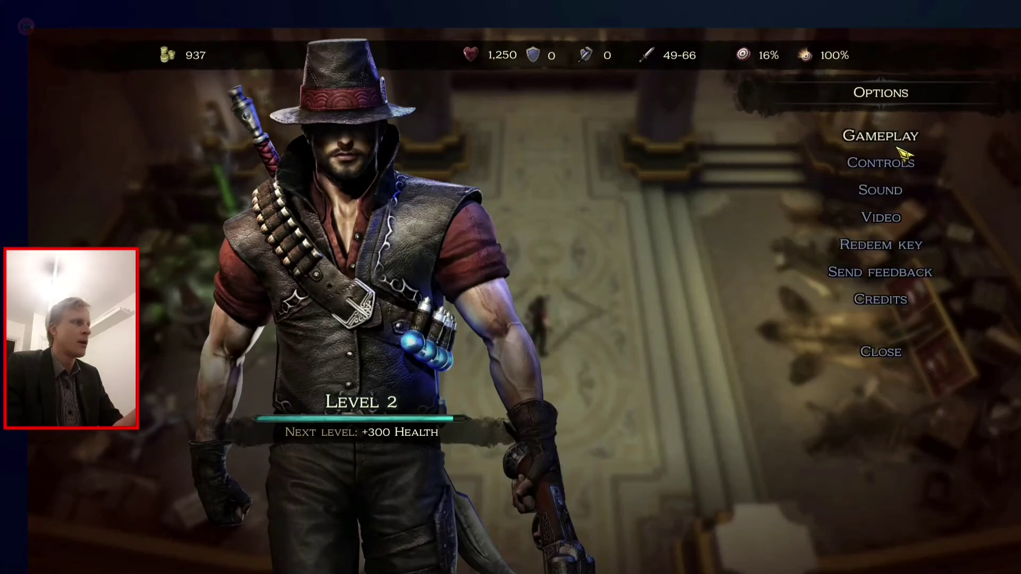
key(Escape)
key(Escape)
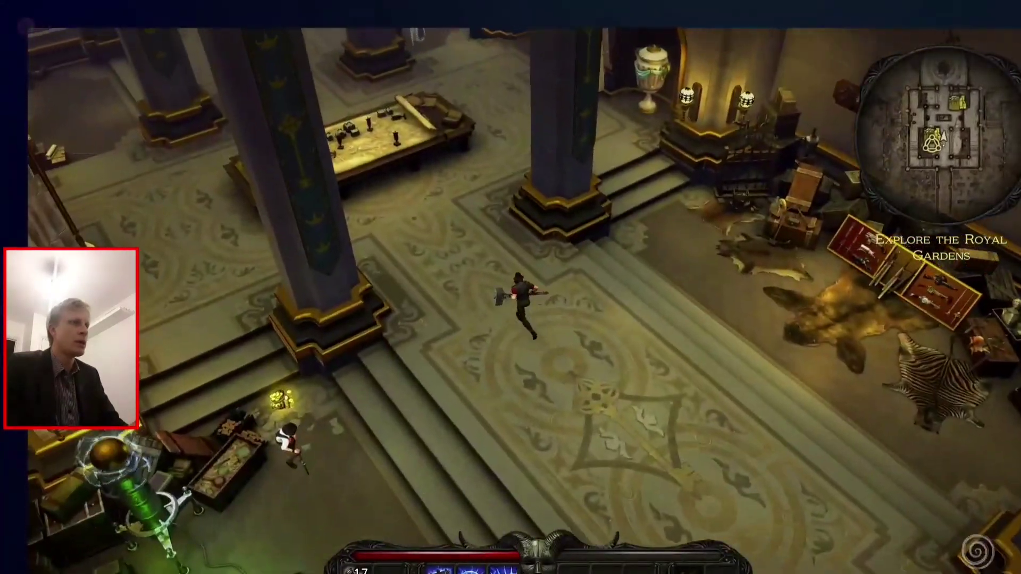
Travel via the map table to The Royal Gardens and walk into the garden.
key(e)
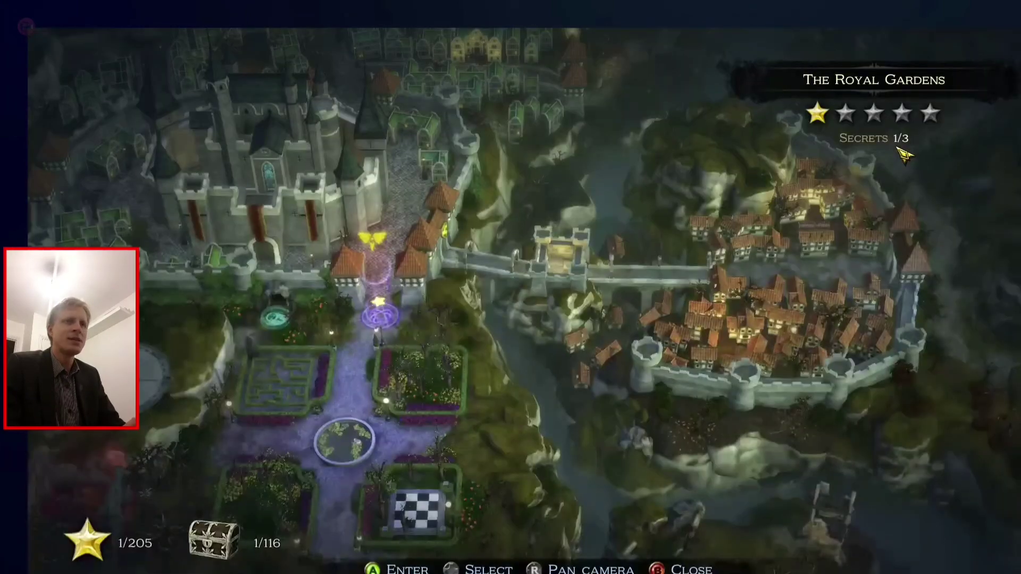
key(Return)
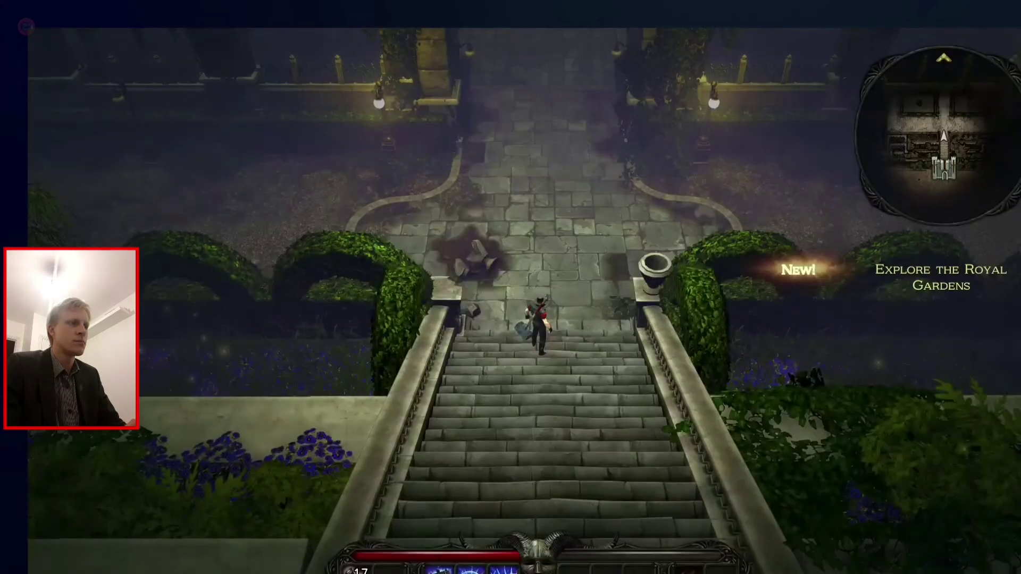
key(w)
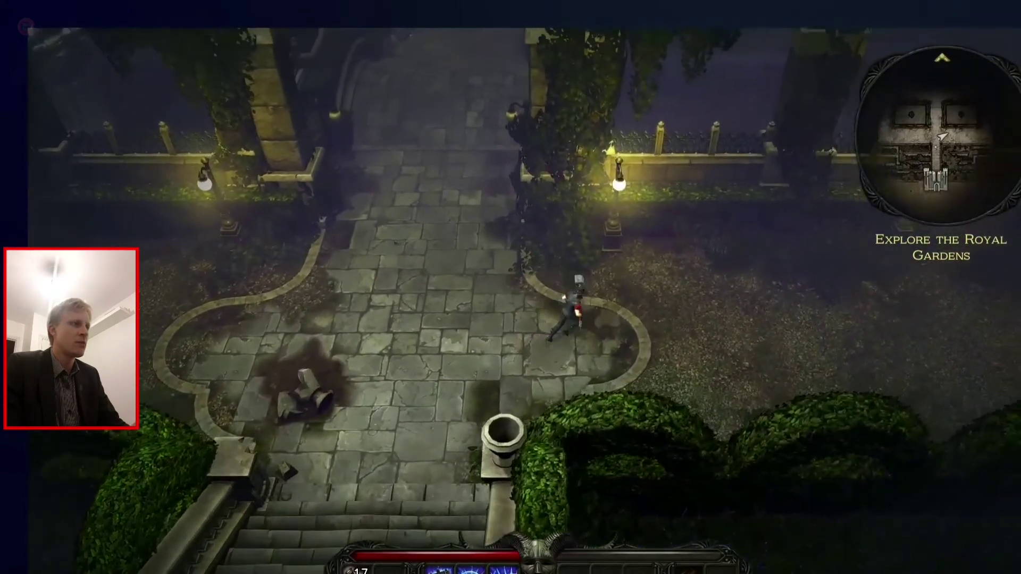
Fight the Frostcrawler on the stone path, then run up and down the garden paths.
key(d)
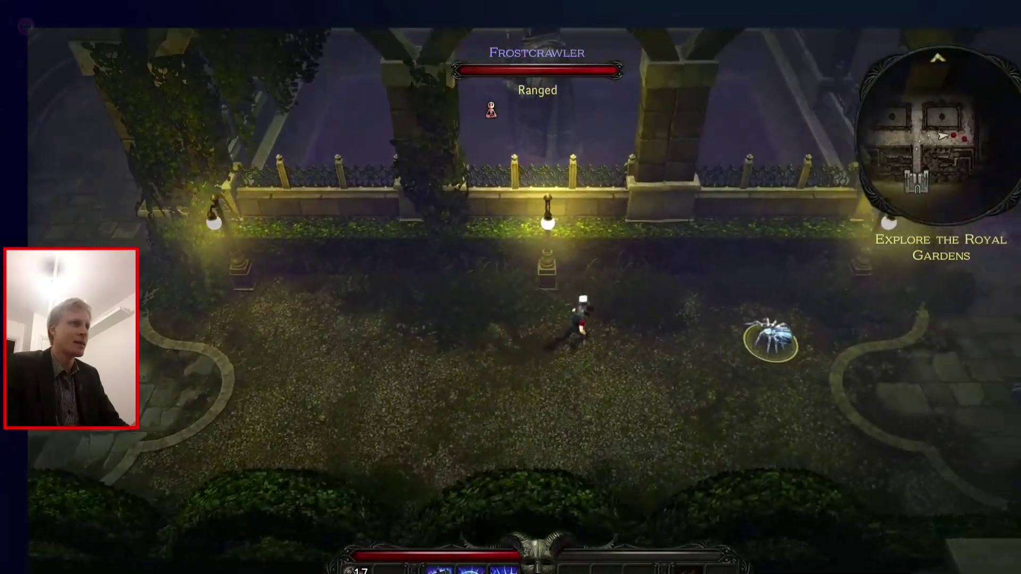
key(x)
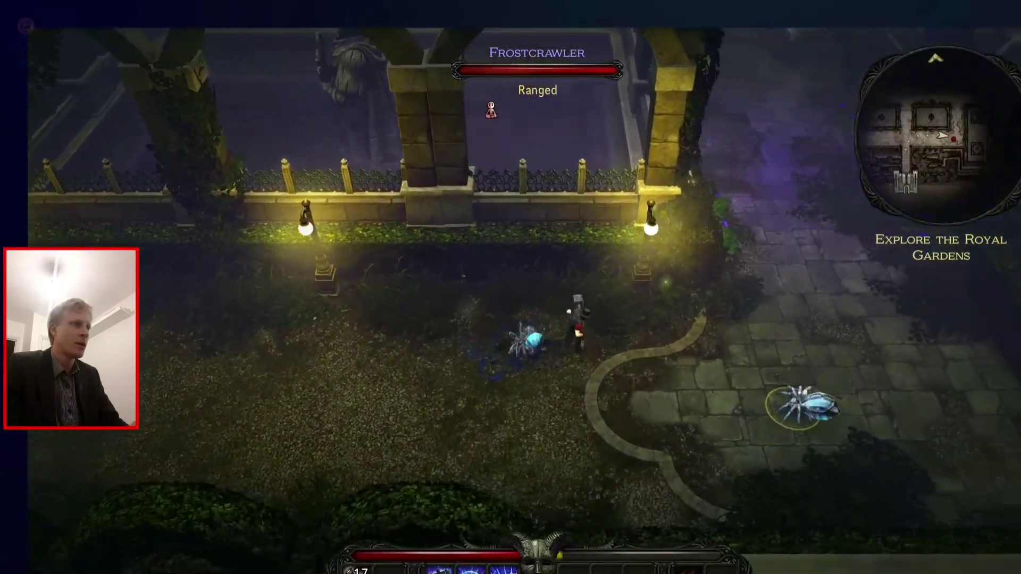
key(d)
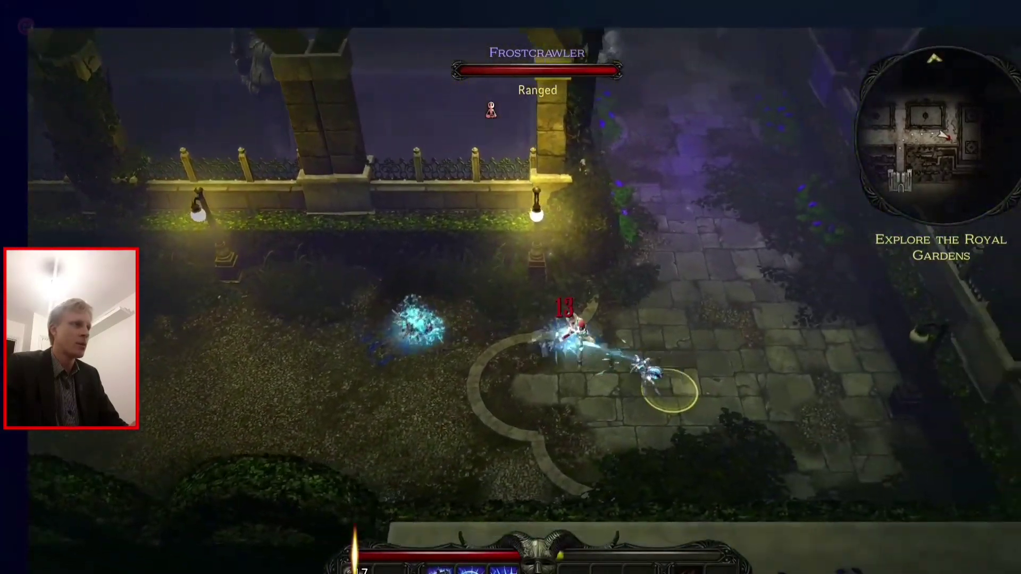
key(x)
key(w)
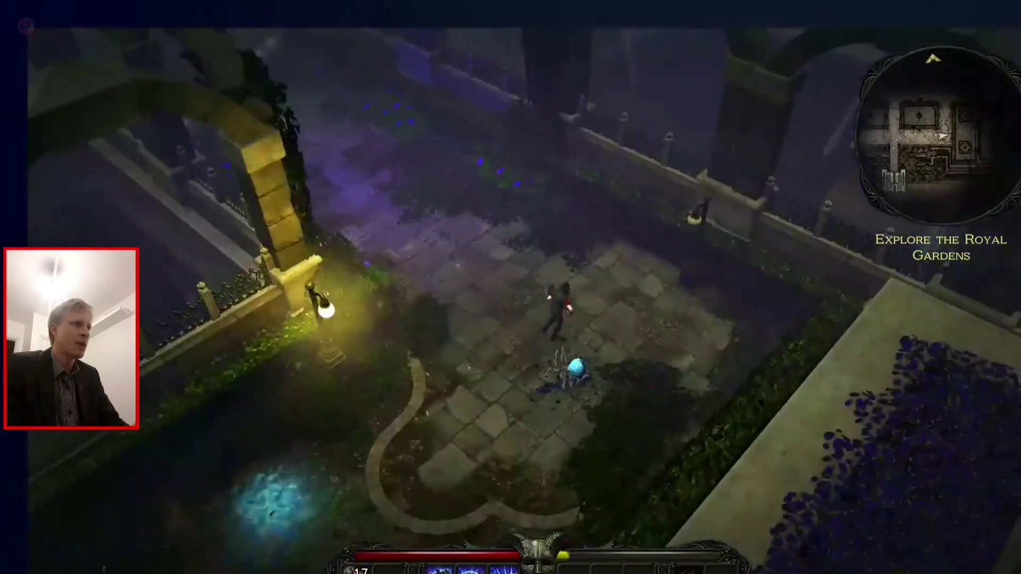
key(s)
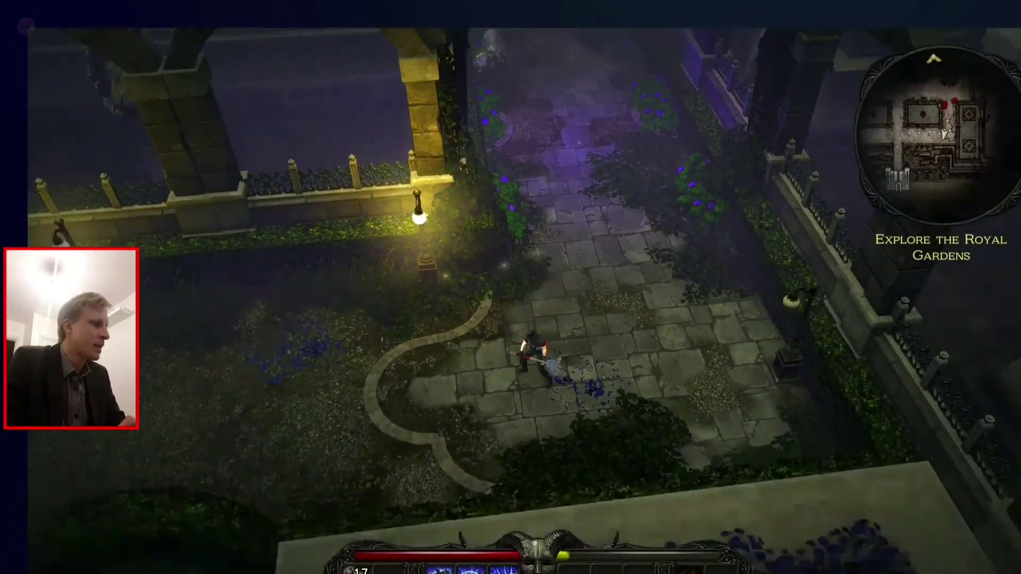
key(s)
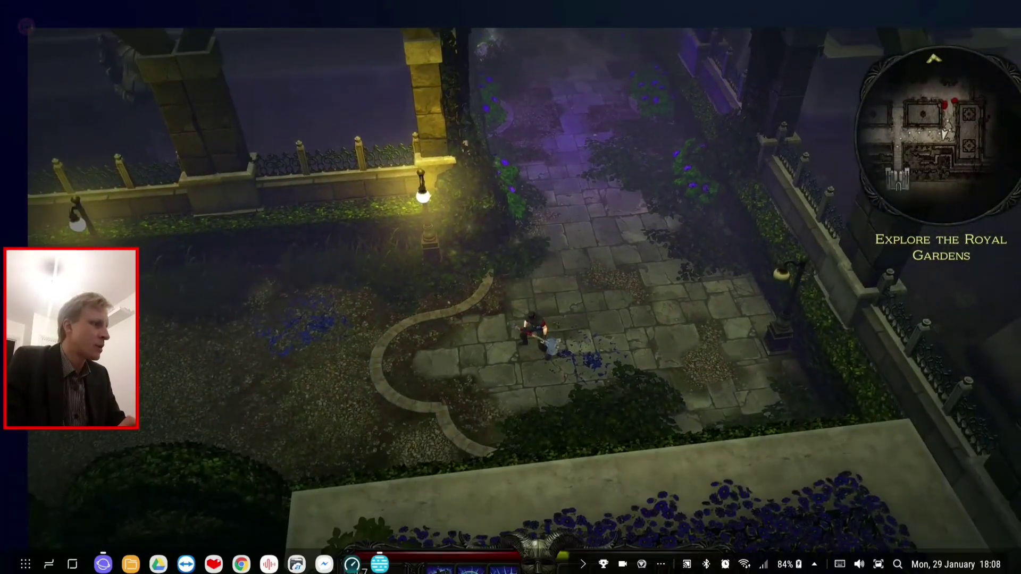
click(817, 564)
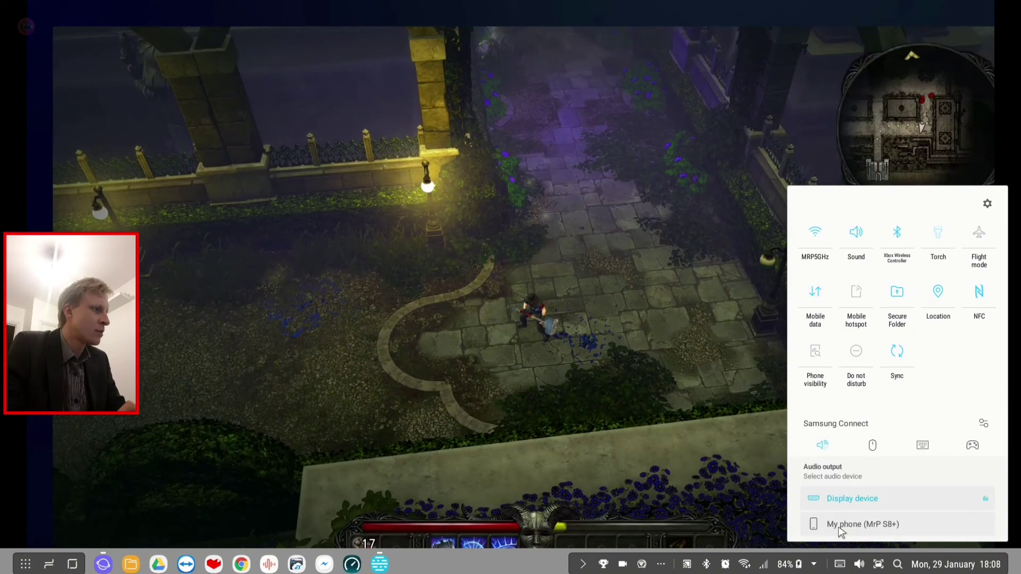
click(859, 565)
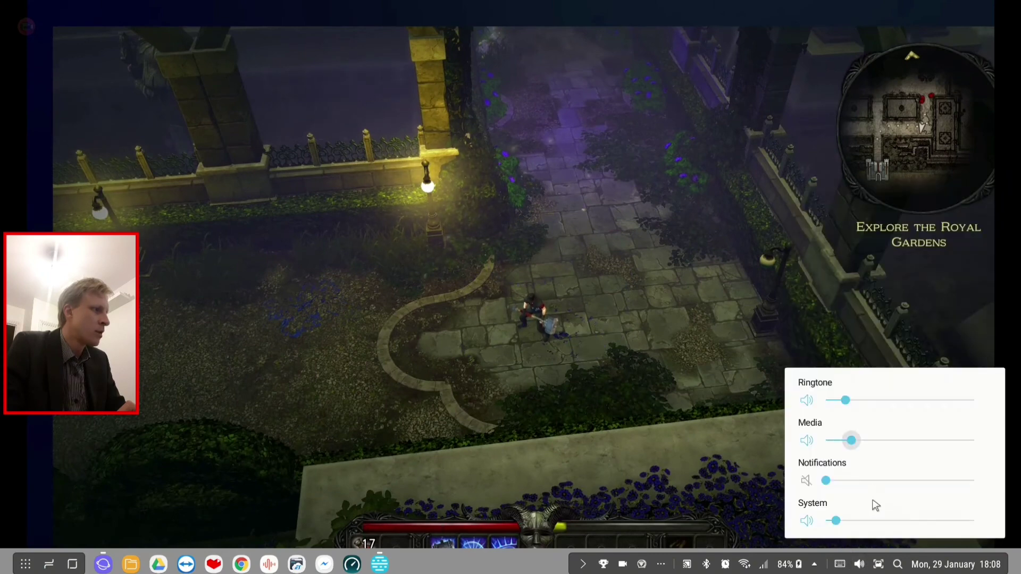
click(622, 311)
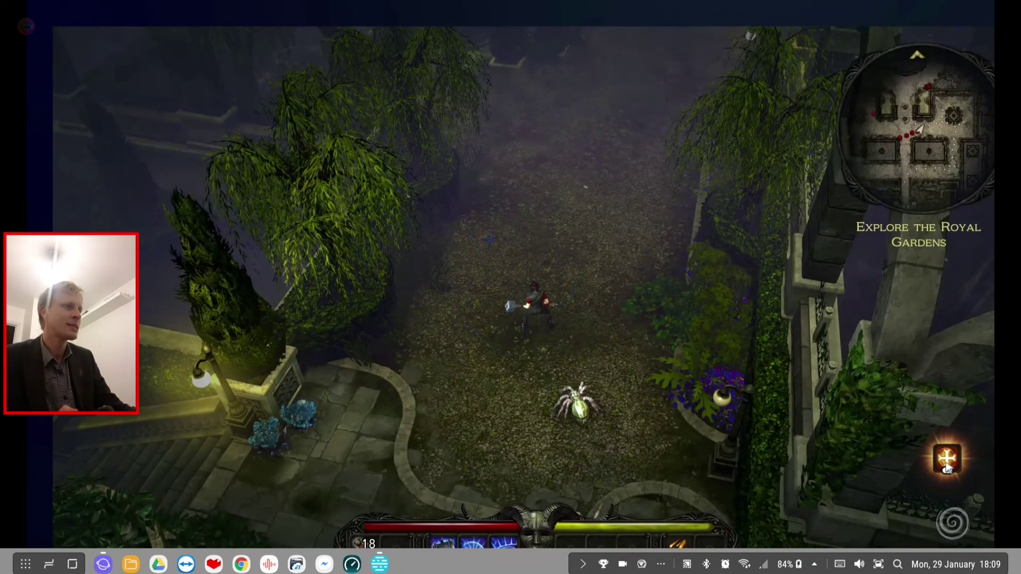
Kill the Spider Hatchlings with weapon and poison attacks, then walk up the gravel path.
click(576, 401)
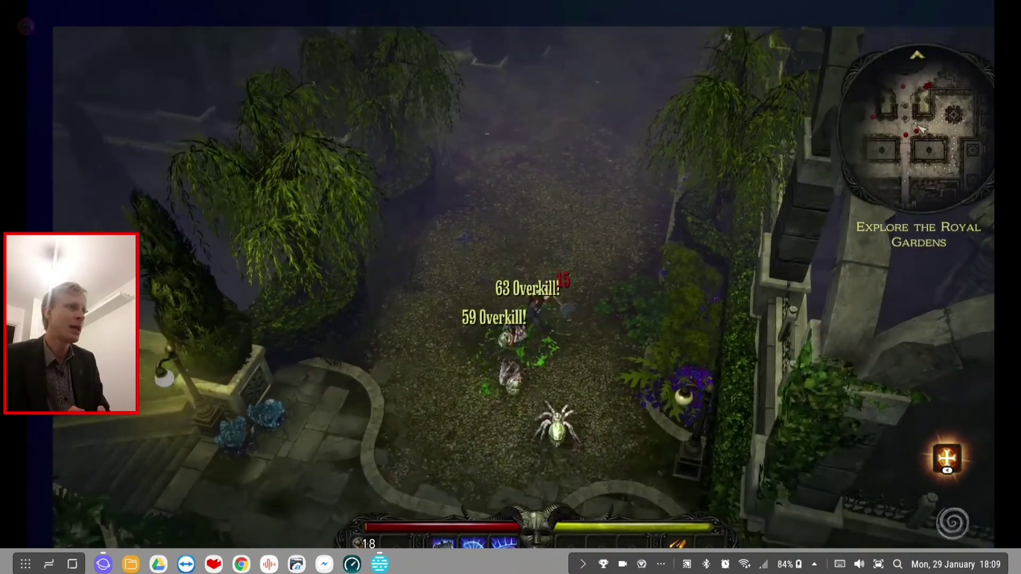
click(559, 423)
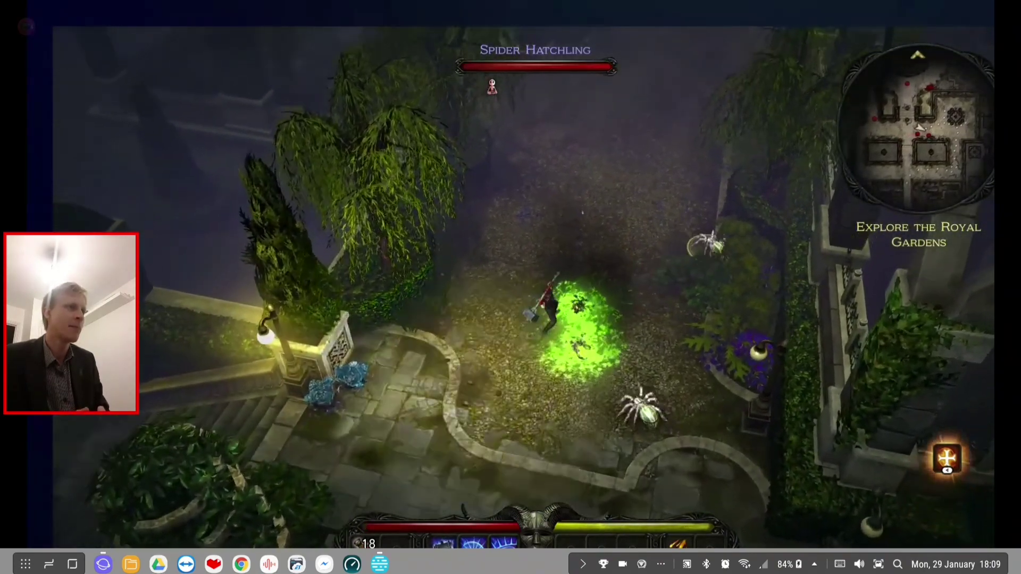
click(703, 244)
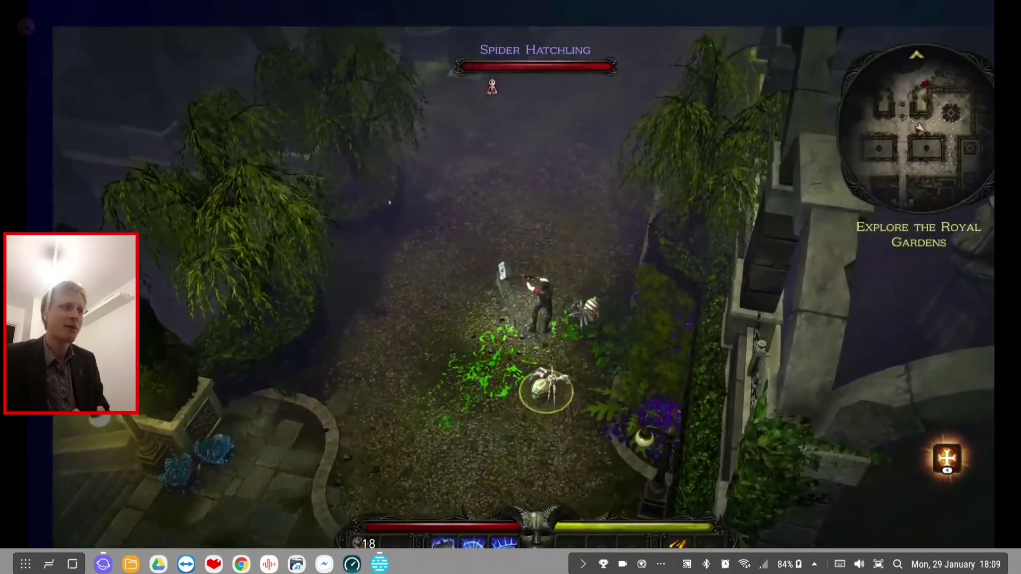
click(546, 390)
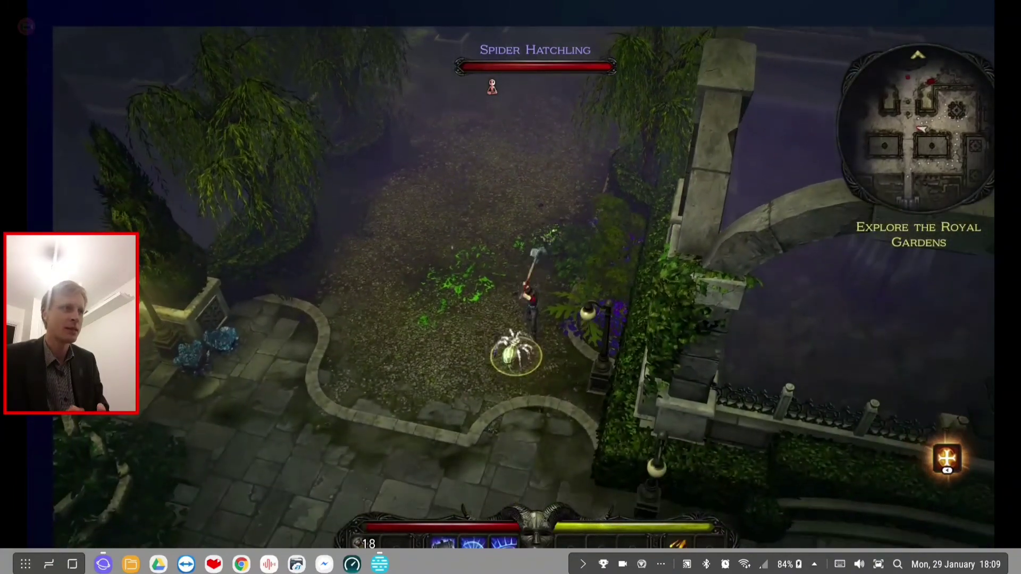
click(515, 352)
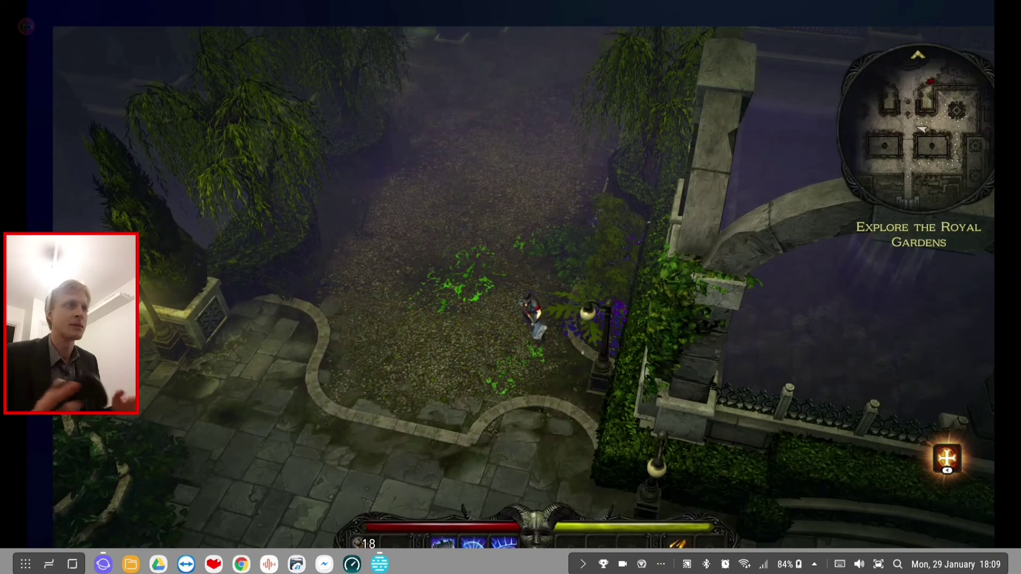
click(527, 200)
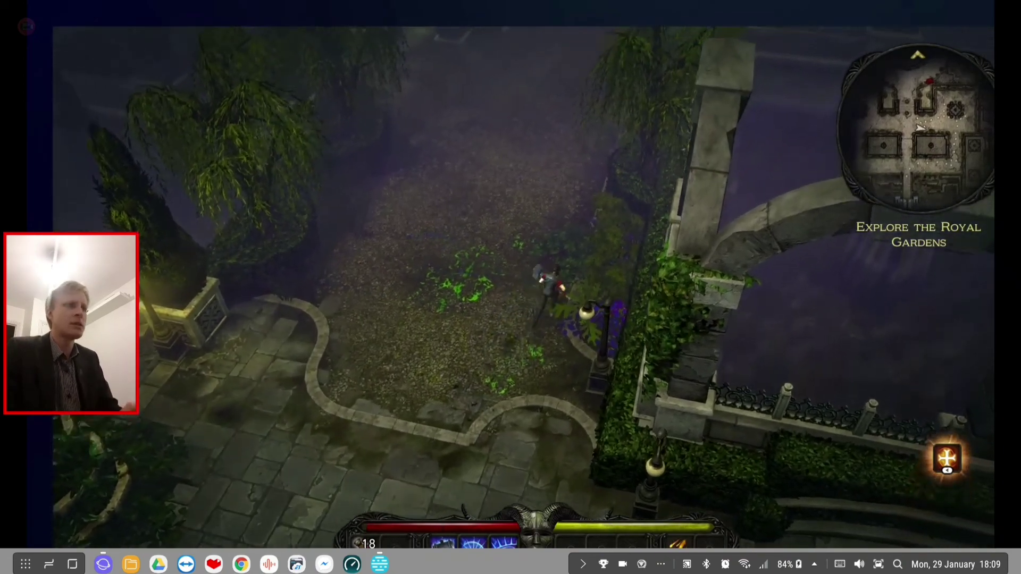
Pause Victor Vran and choose Exit to Main Menu.
key(Escape)
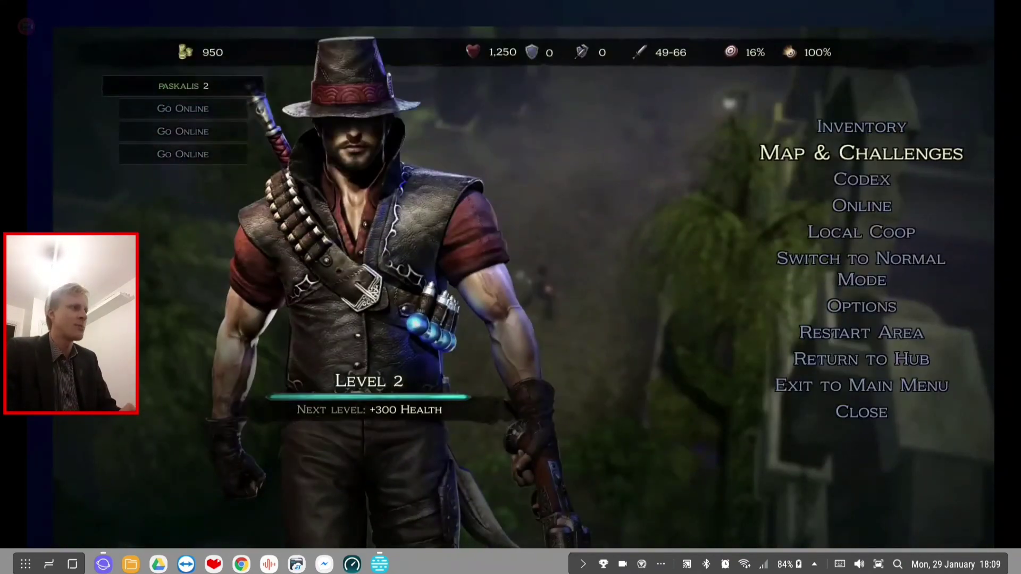
key(Down)
key(Down)
key(Down)
key(Down)
key(Down)
key(Down)
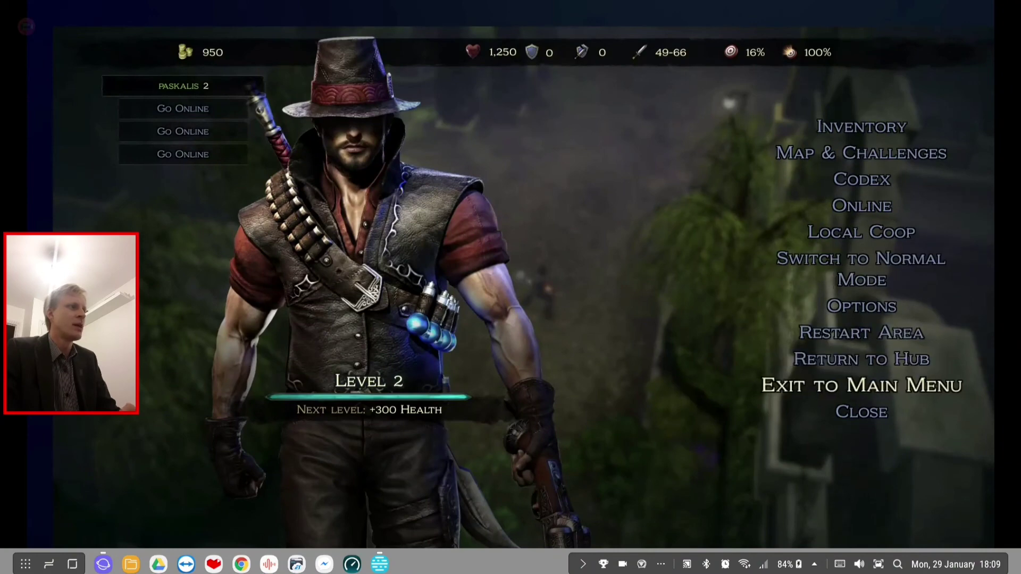
key(Return)
key(Return)
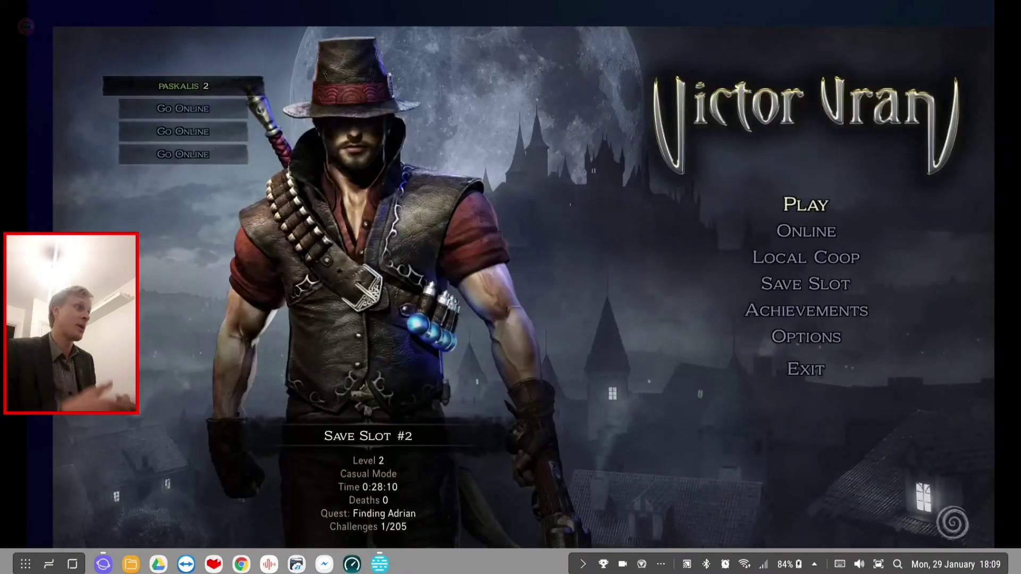
Quit Victor Vran, back out of Steam Big Picture, and disconnect Parsec.
key(Down)
key(Down)
key(Down)
key(Down)
key(Down)
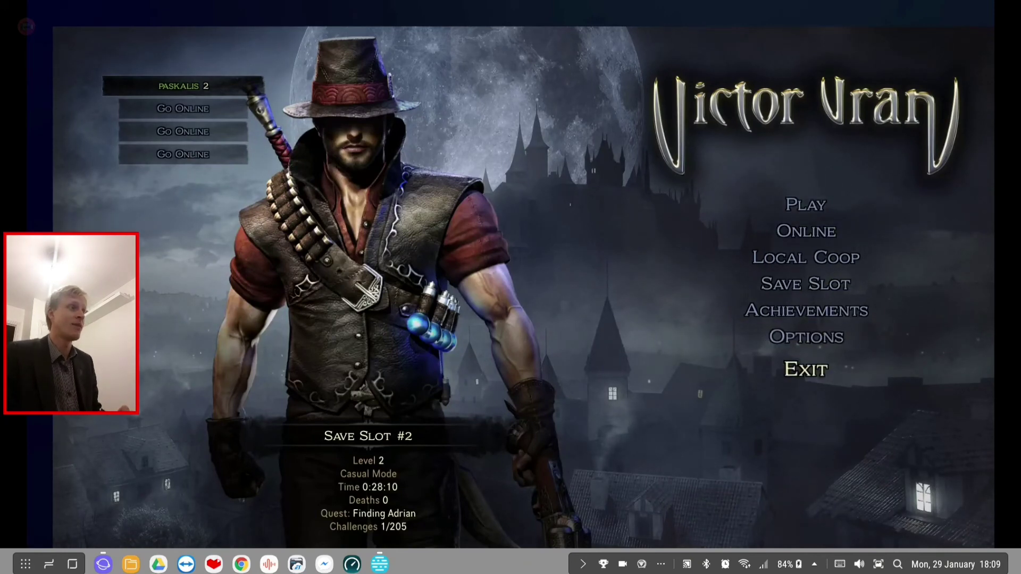
key(Return)
key(Return)
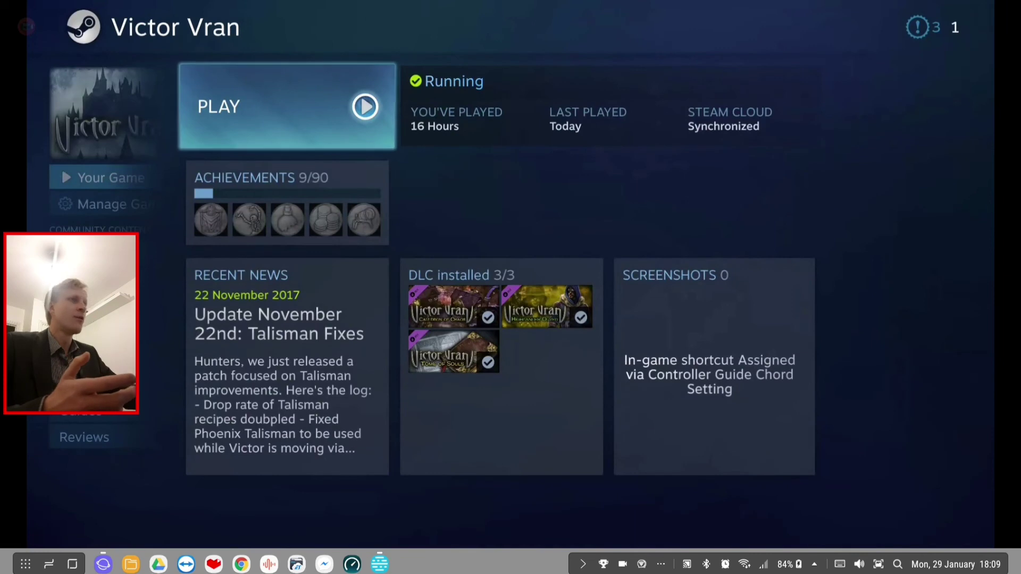
key(Escape)
key(Escape)
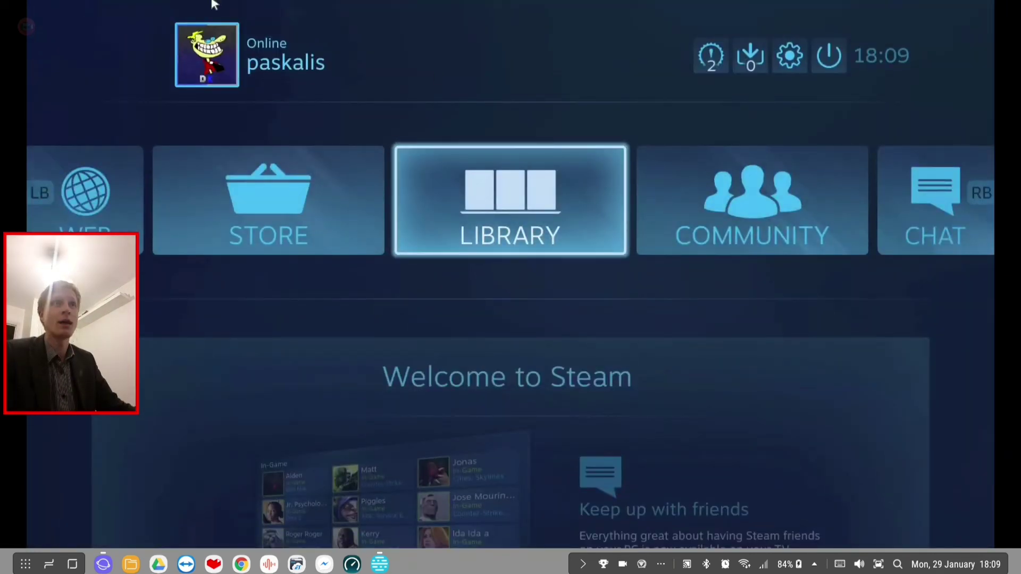
click(12, 9)
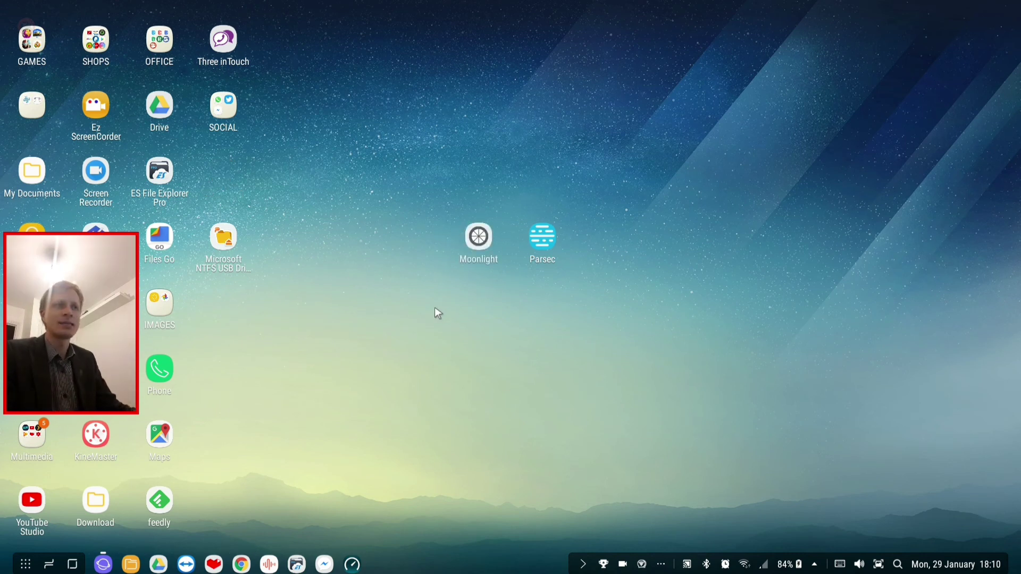
Select and deselect the Moonlight and Parsec desktop icons, then show Ez ScreenCorder's STOP notification.
drag(442, 315, 514, 197)
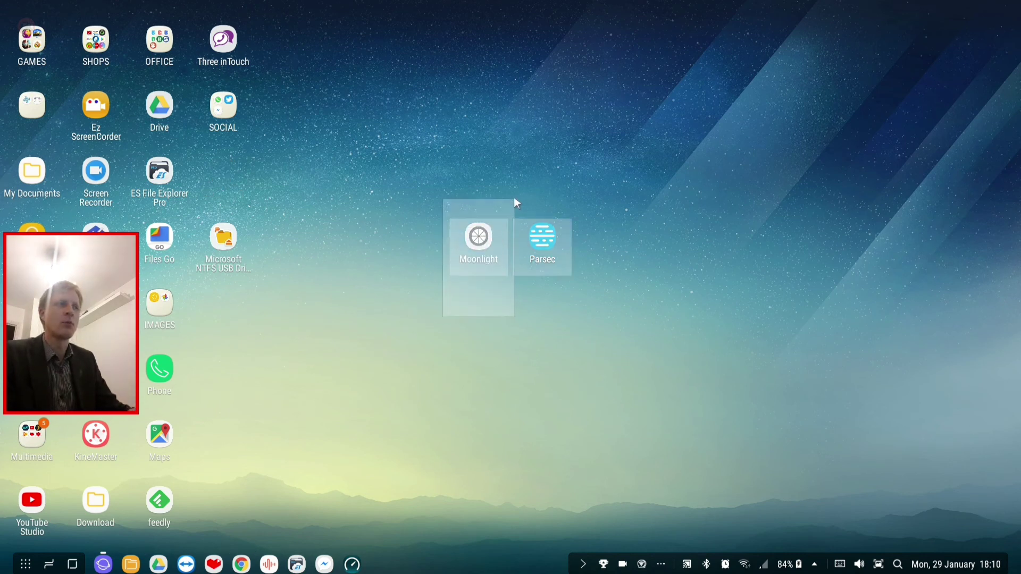
click(553, 338)
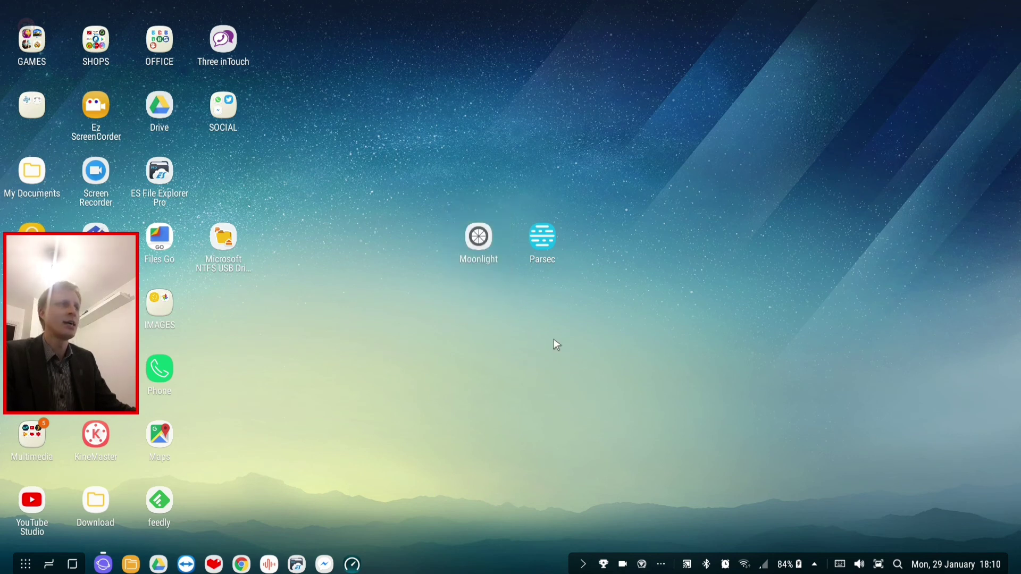
drag(498, 196, 508, 192)
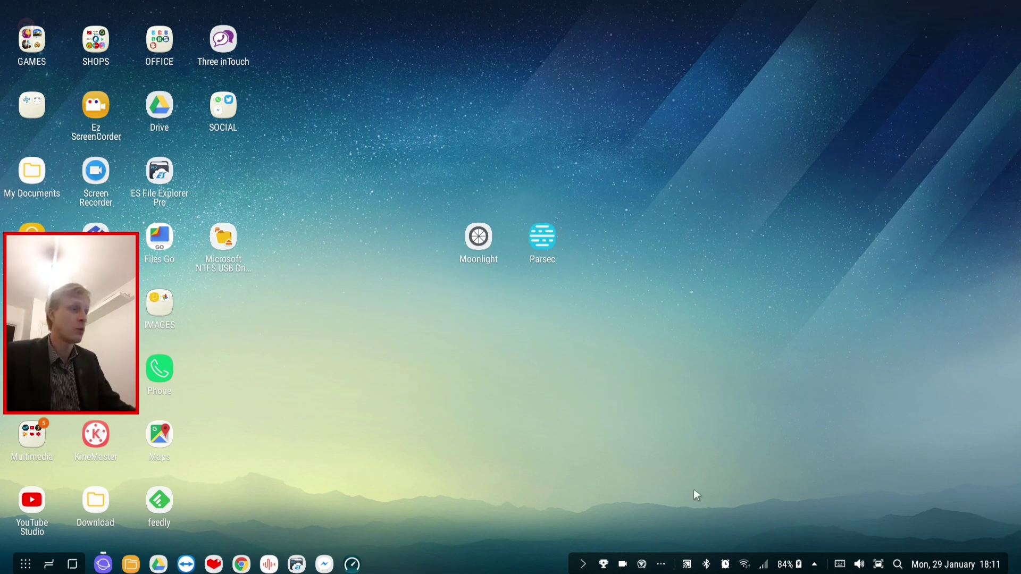
click(643, 565)
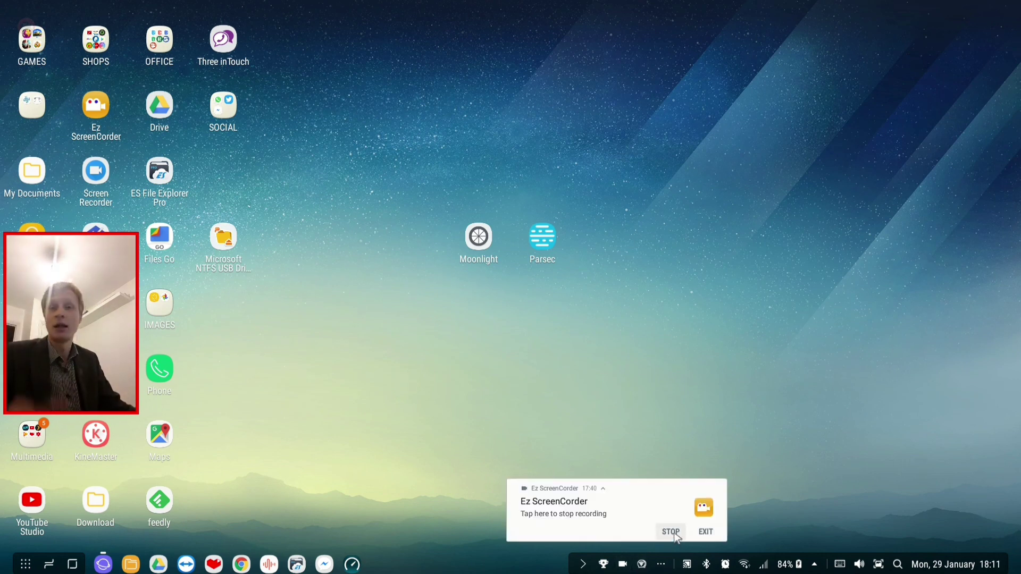